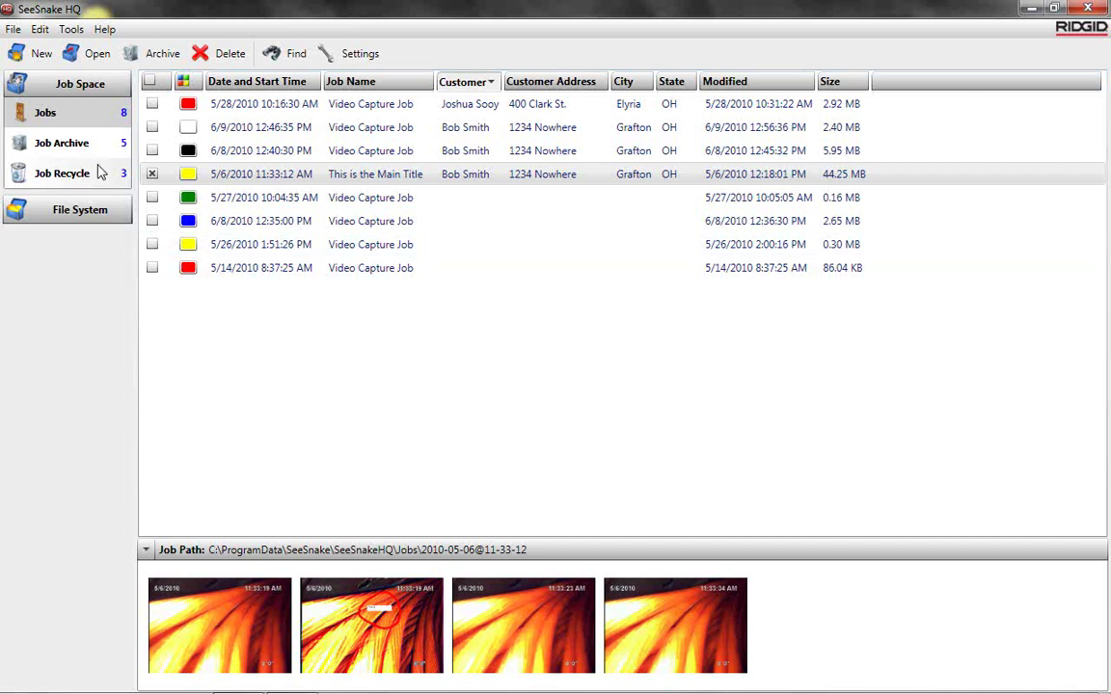
# Step: Start a new video capture job with the New toolbar button
pyautogui.click(26, 56)
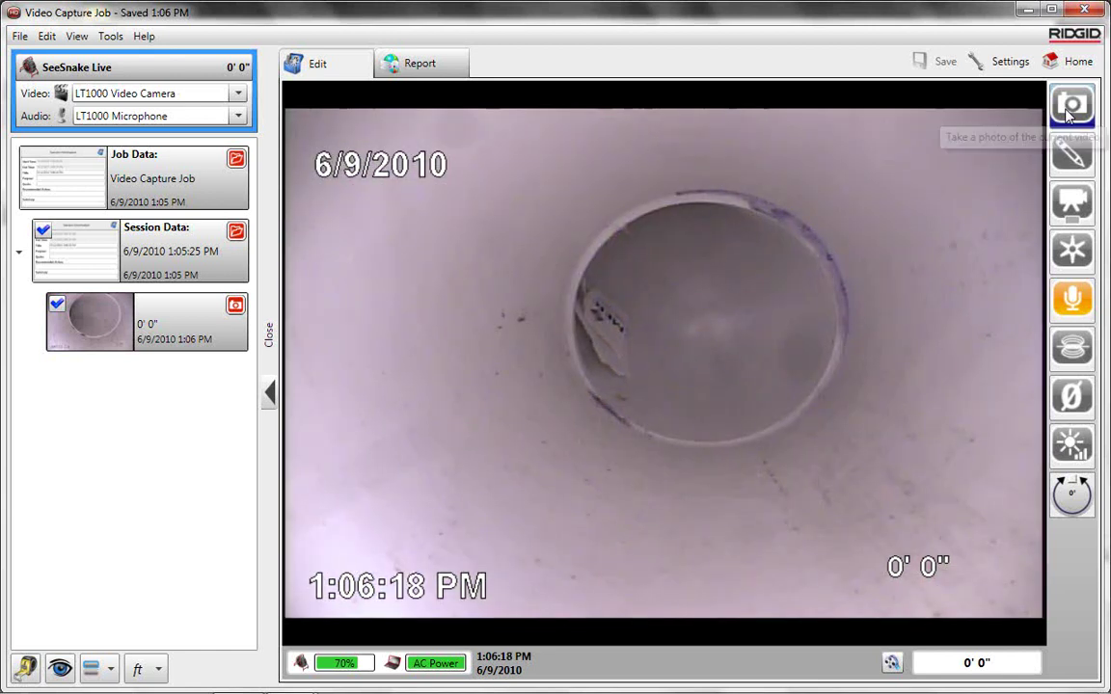
# Step: Capture a photo and save it with the caption 'This is just an image with captions'
pyautogui.click(1082, 166)
pyautogui.click(625, 498)
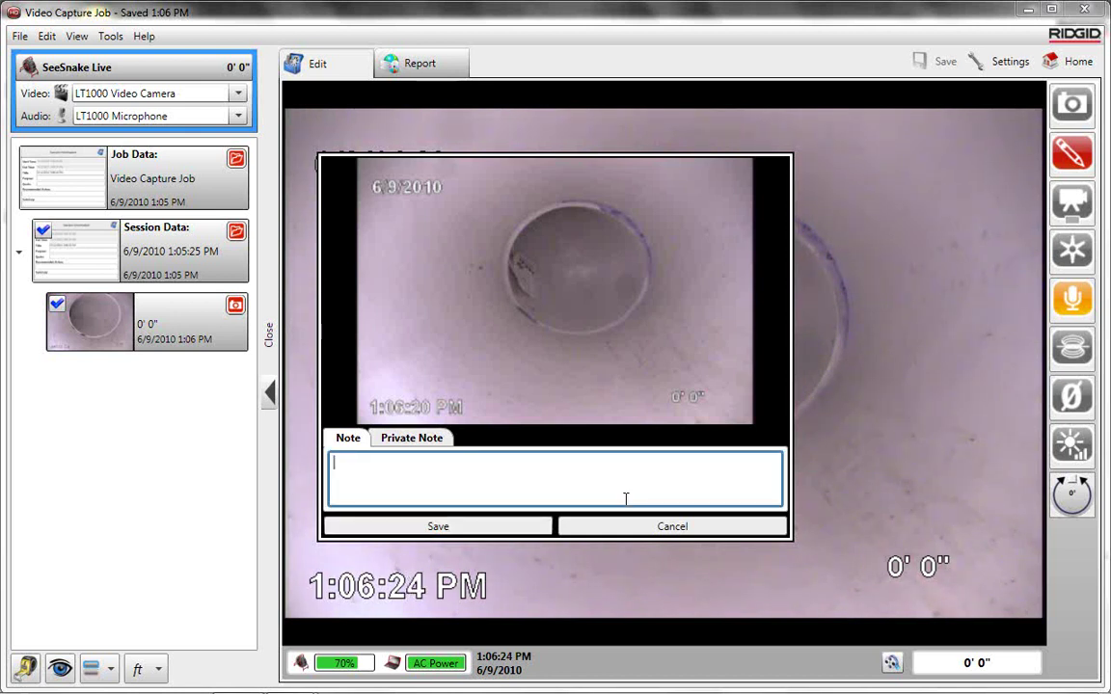
pyautogui.write('This is j')
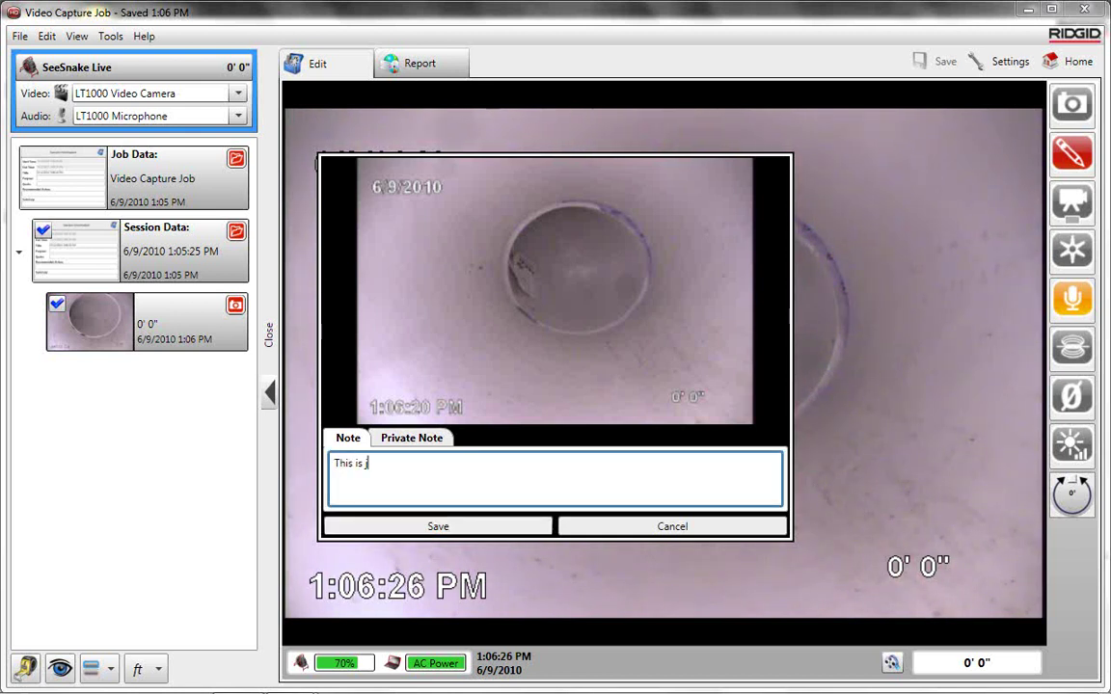
pyautogui.write('ust an image with c')
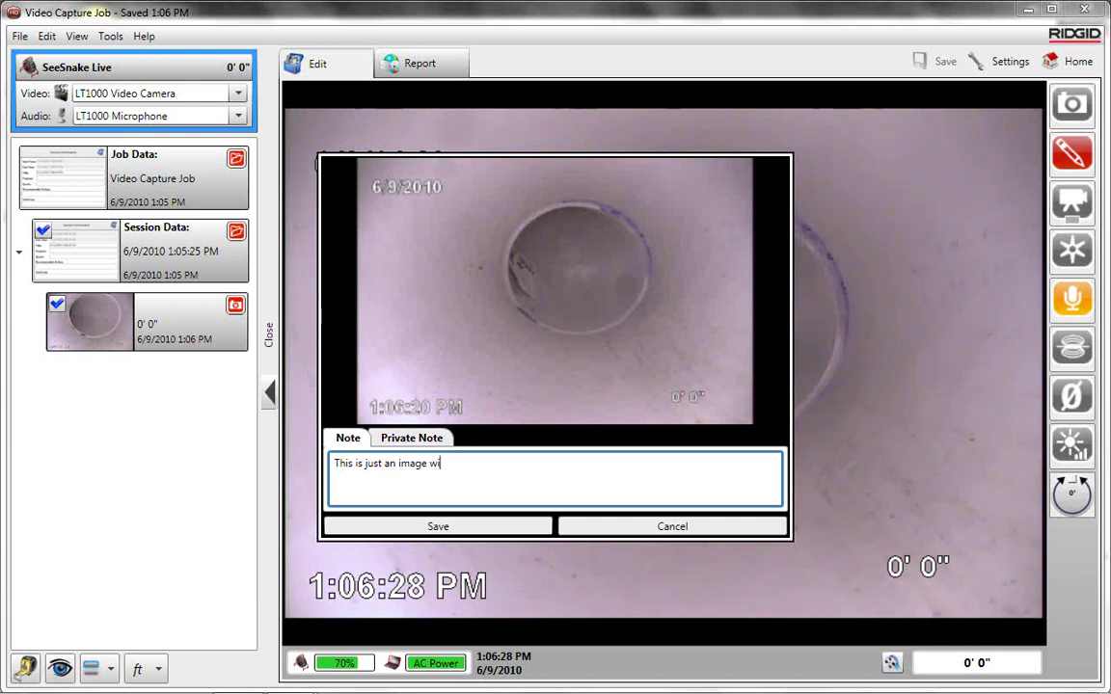
pyautogui.write('aptions')
pyautogui.click(513, 533)
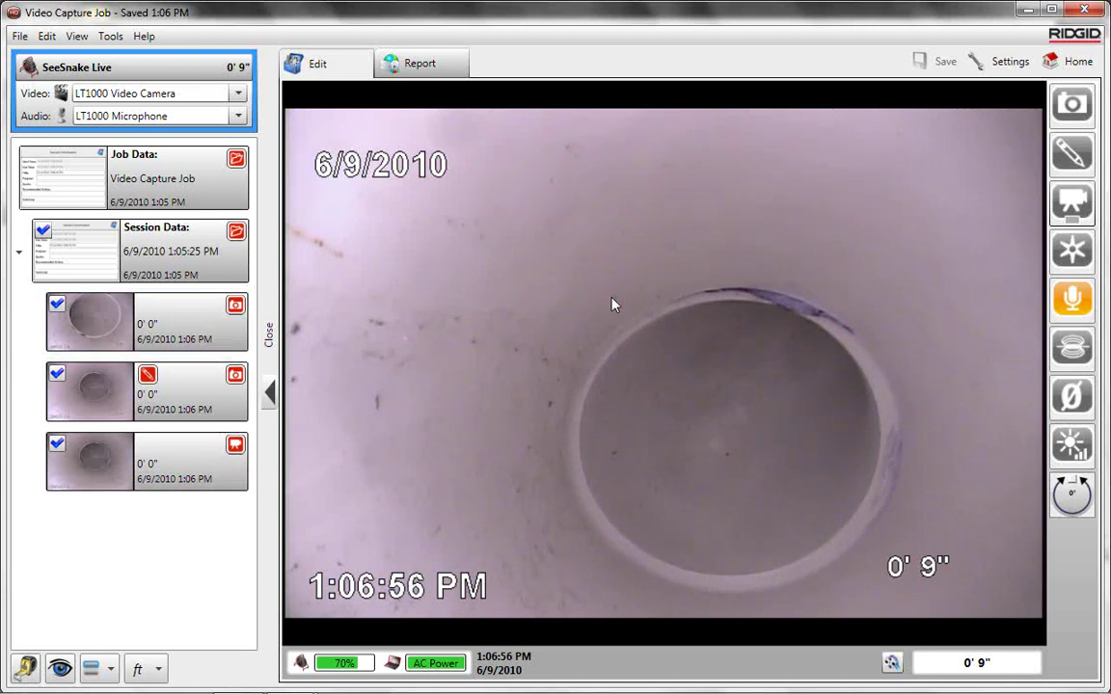
# Step: Toggle the sonde on and off, snap the rotated 0' 9" view, and open the first 1:06:02 PM snapshot
pyautogui.click(1073, 351)
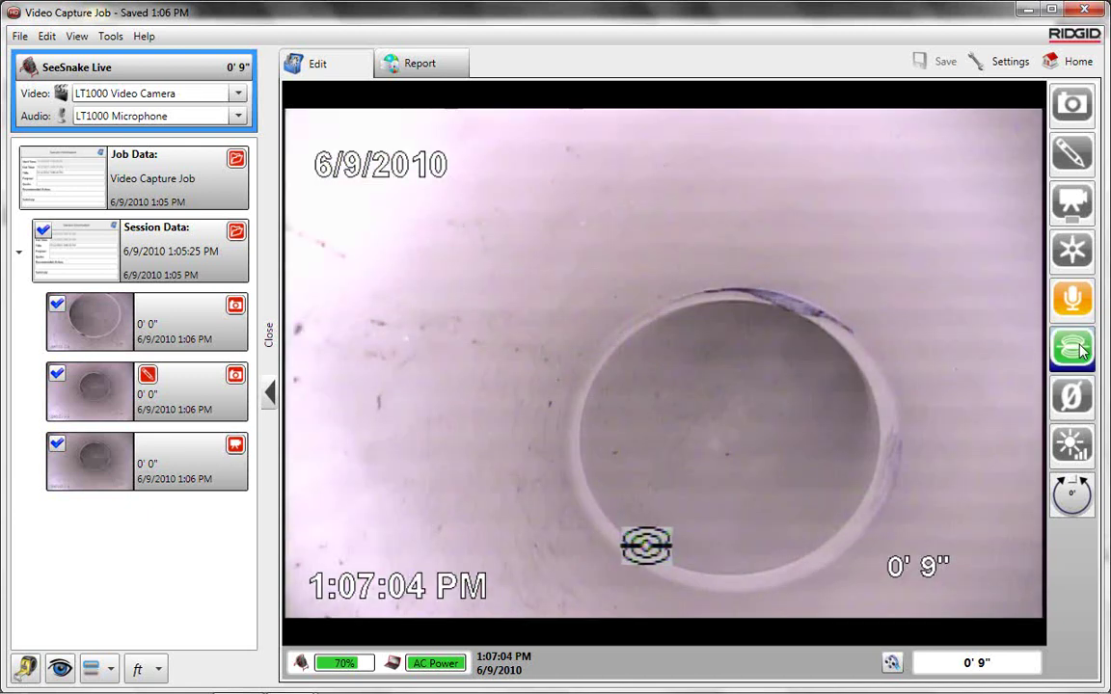
pyautogui.click(1079, 353)
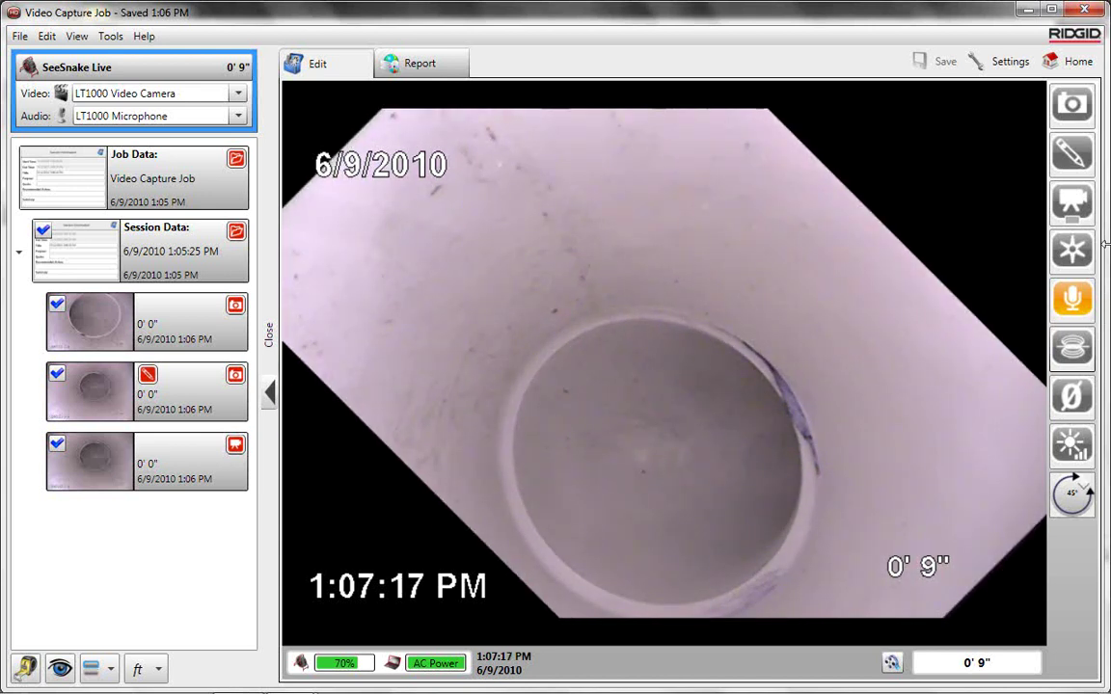
pyautogui.click(1072, 106)
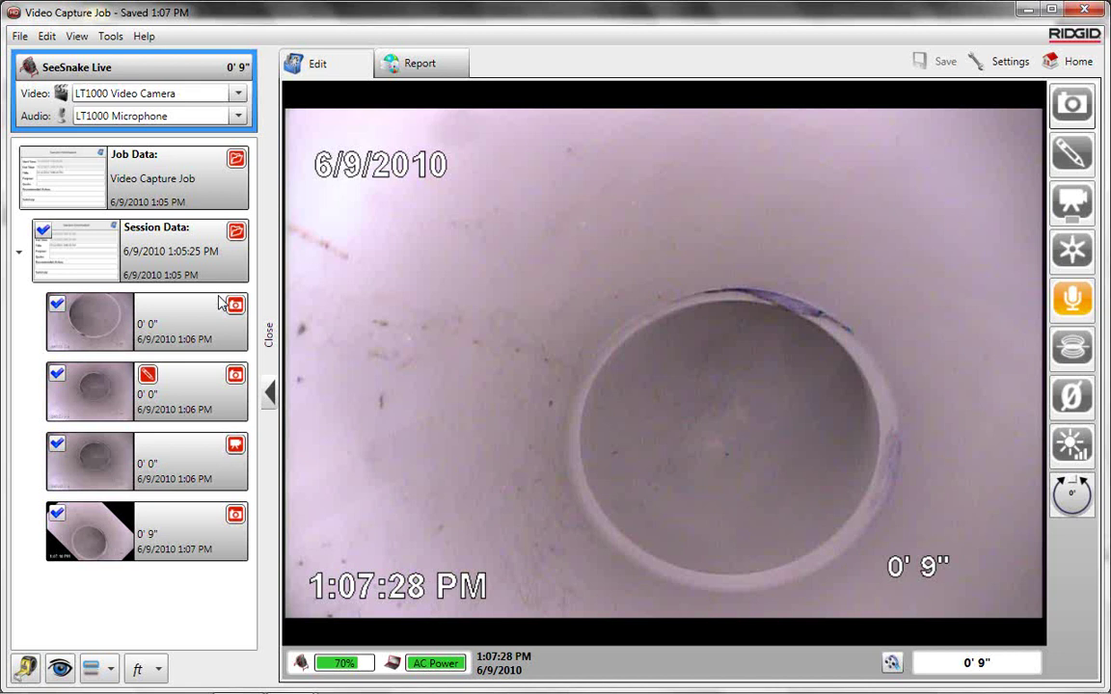
pyautogui.click(201, 334)
pyautogui.moveTo(201, 334); pyautogui.dragTo(205, 443)
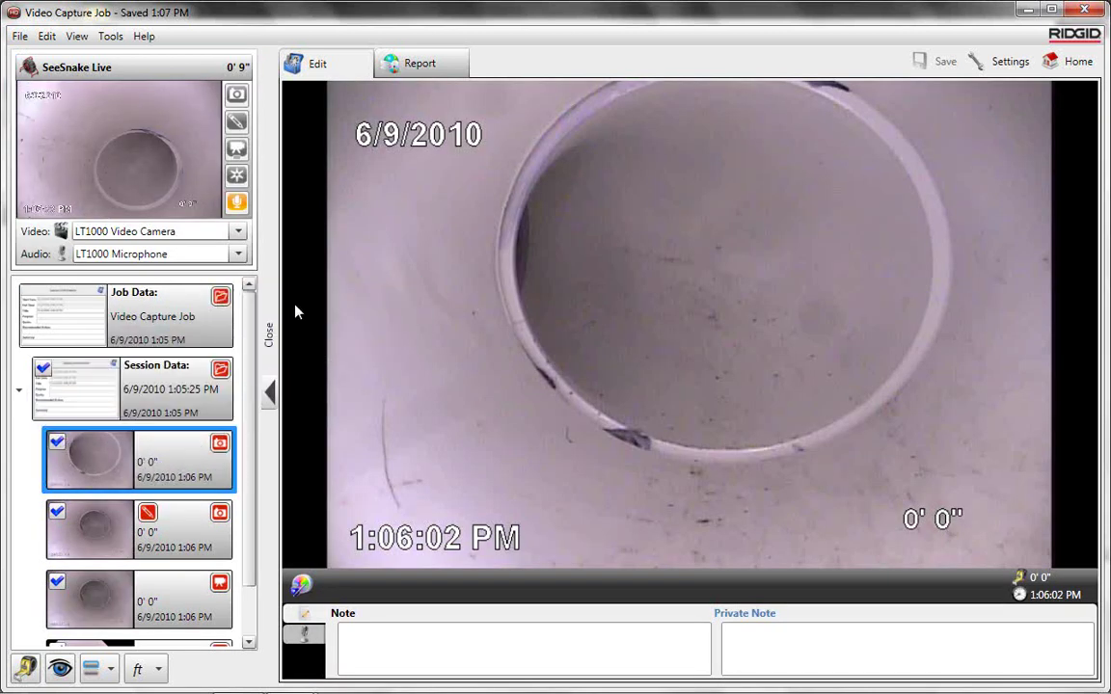
# Step: On the report, replace the jellyfish header picture with Desert.jpg from Sample Pictures
pyautogui.click(460, 64)
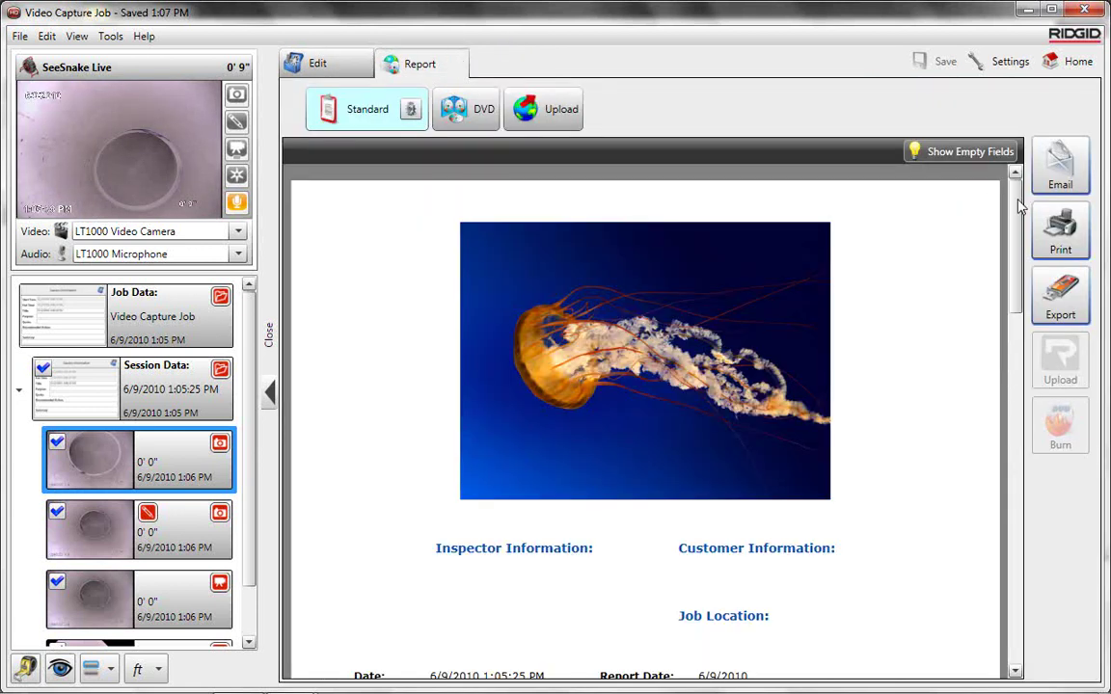
pyautogui.scroll(-5, 1017, 210)
pyautogui.scroll(5, 1018, 210)
pyautogui.moveTo(607, 380)
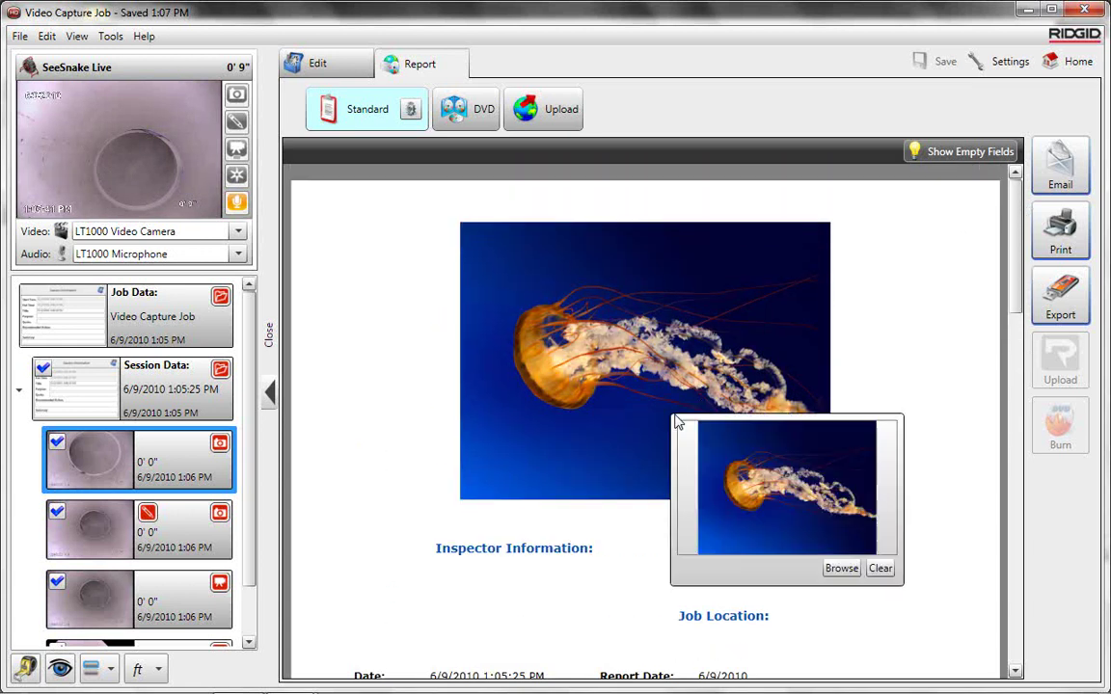
pyautogui.click(841, 569)
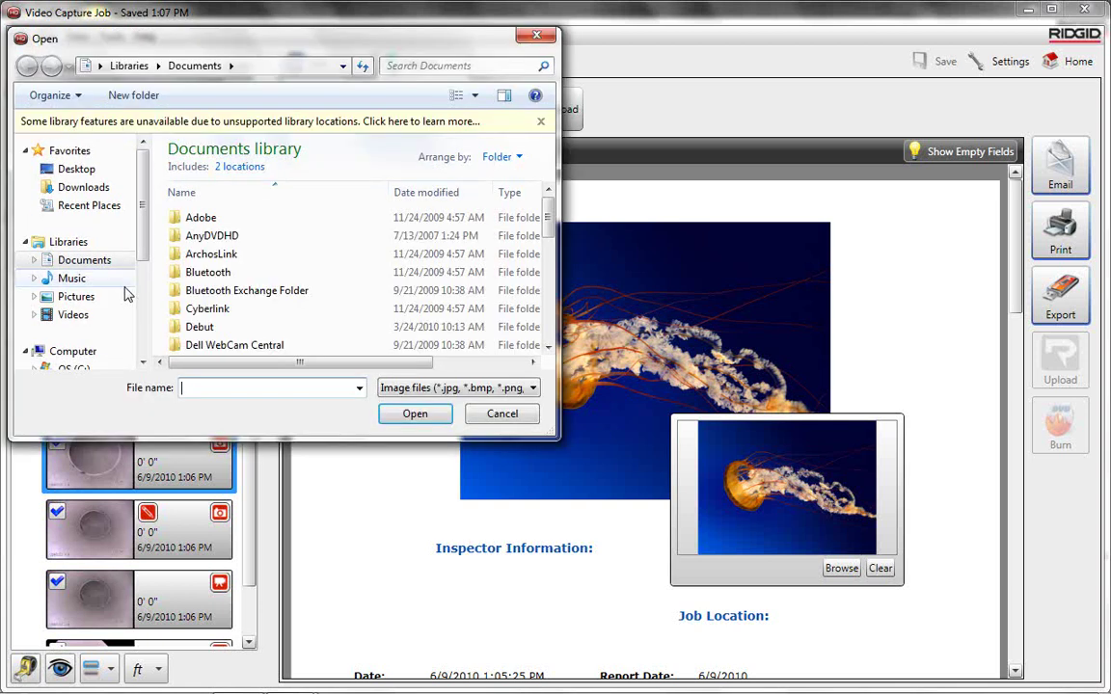
pyautogui.click(77, 297)
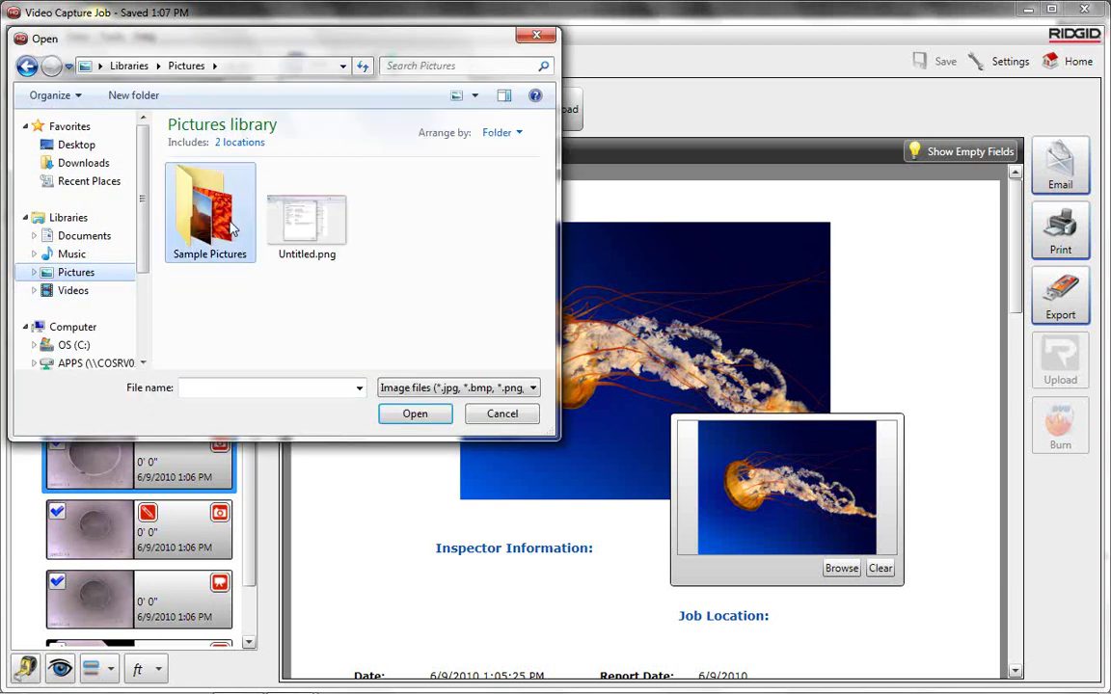
pyautogui.doubleClick(208, 202)
pyautogui.doubleClick(284, 176)
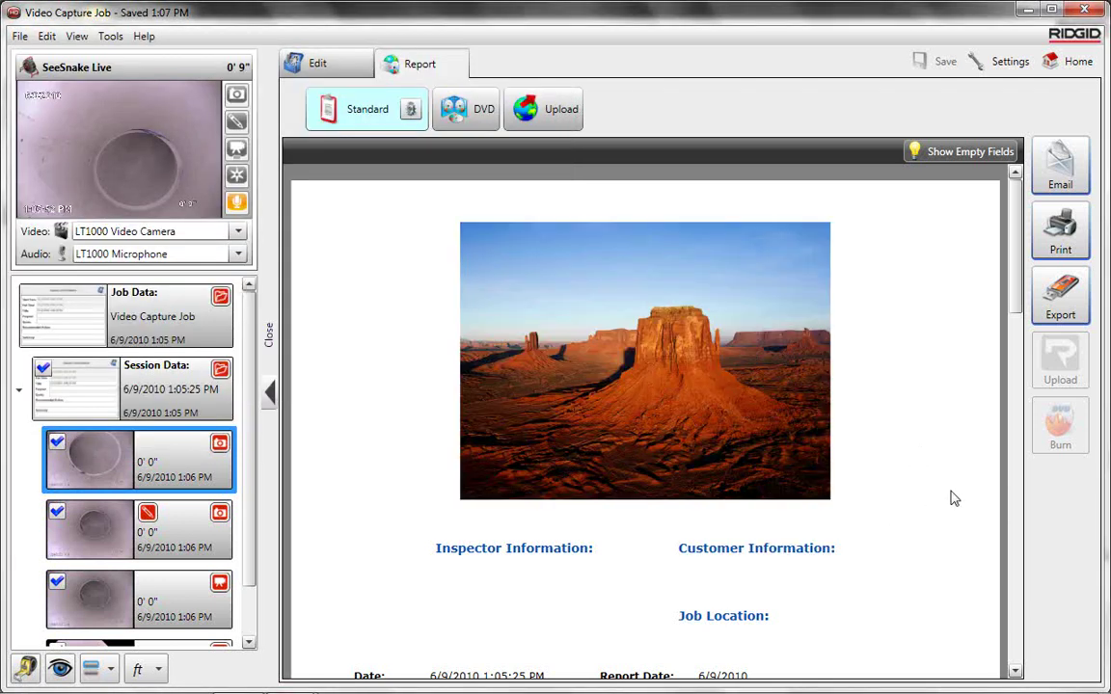
pyautogui.moveTo(1018, 314); pyautogui.dragTo(1023, 326)
pyautogui.scroll(1, 1021, 325)
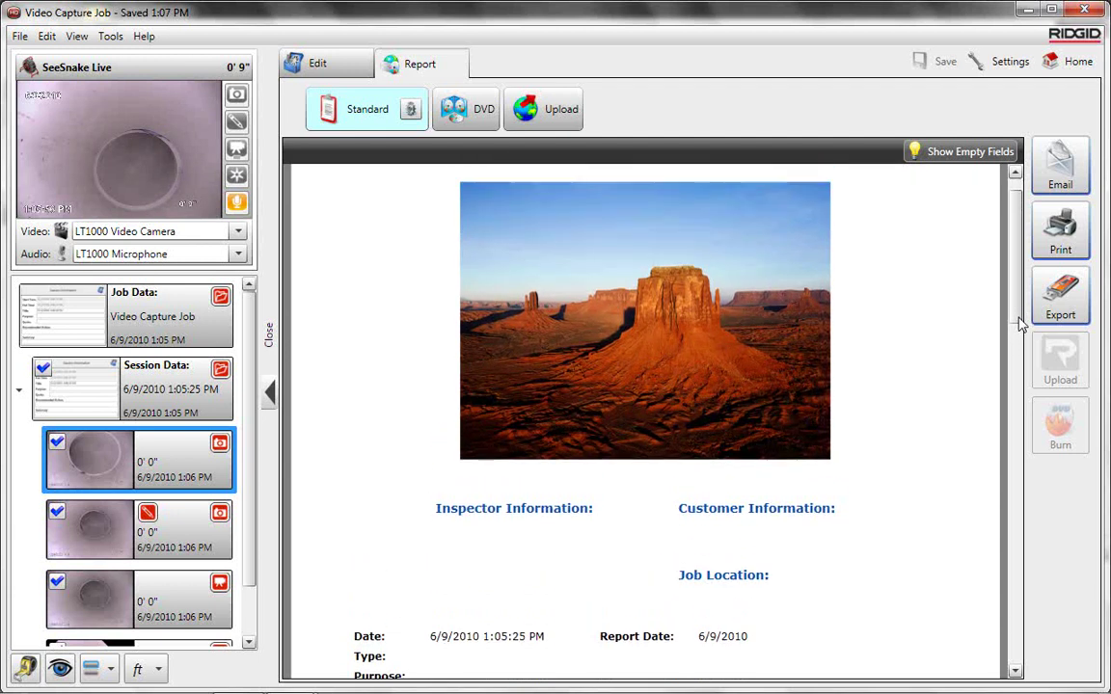
# Step: Fill in the customer and inspector details from saved autocomplete contacts
pyautogui.click(745, 545)
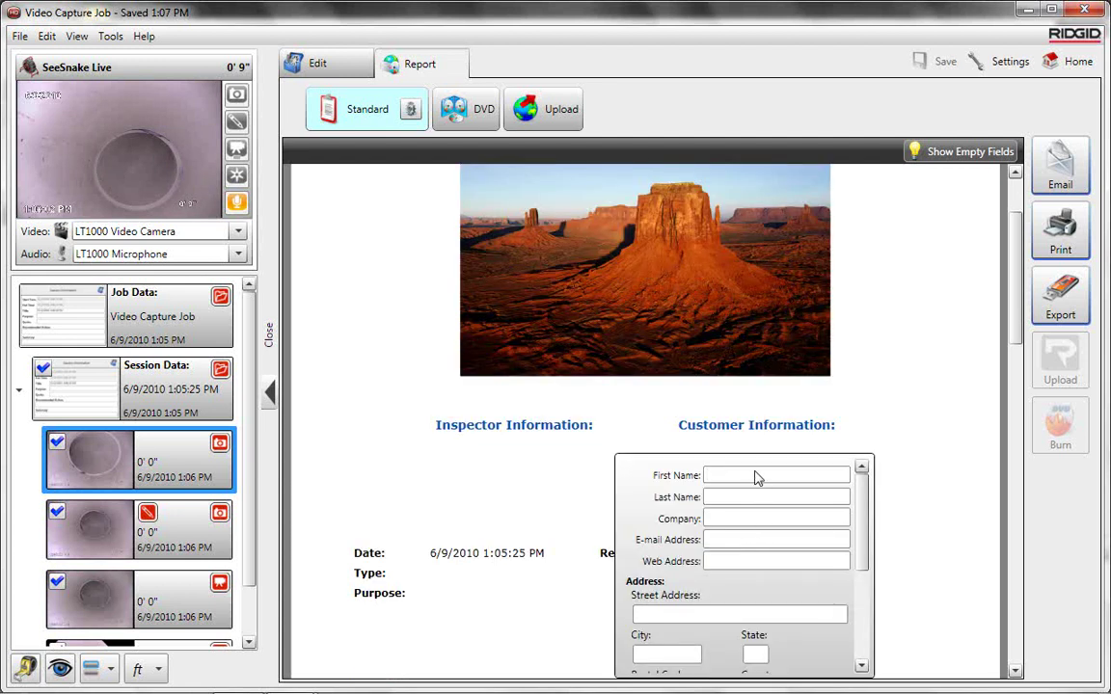
pyautogui.write('Bob')
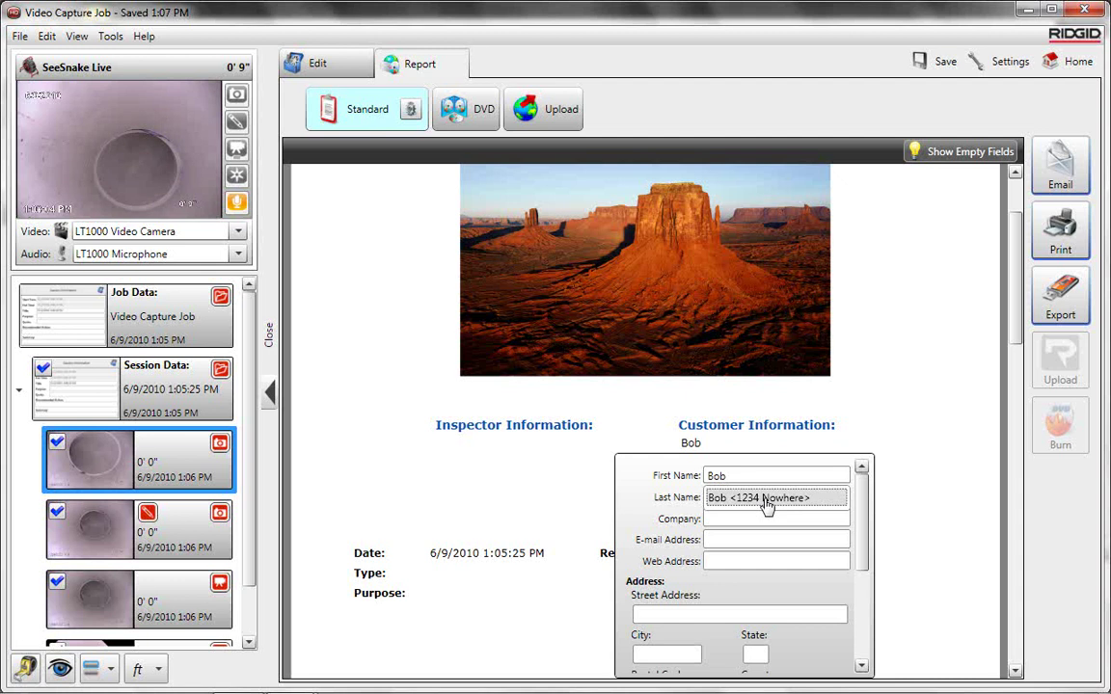
pyautogui.click(766, 499)
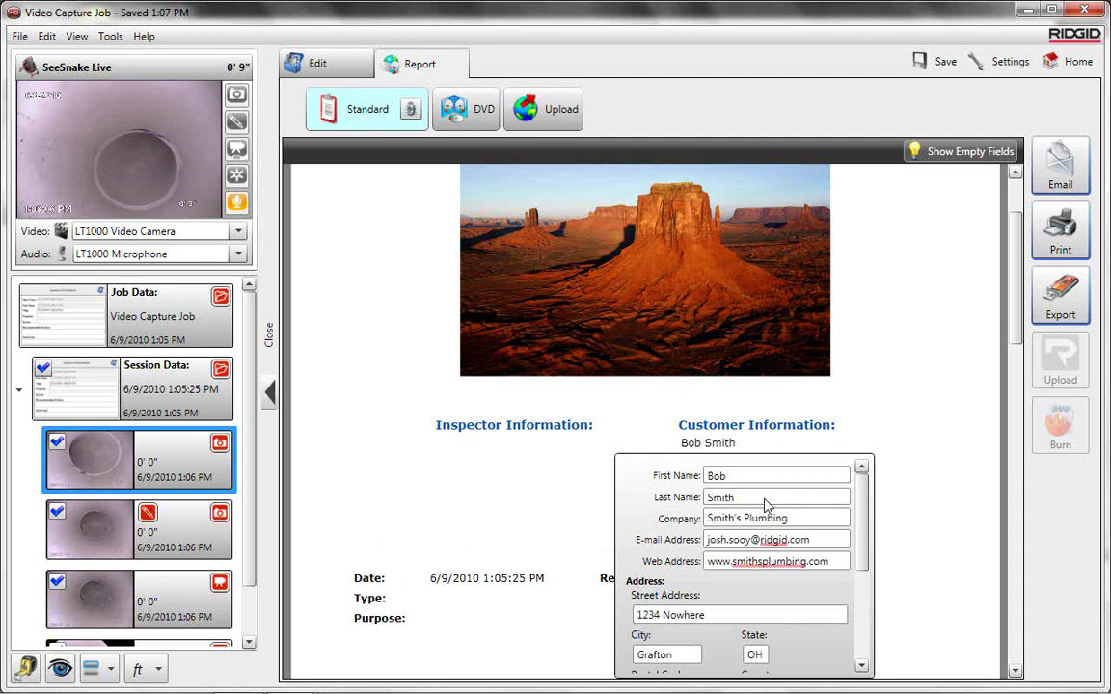
pyautogui.click(497, 459)
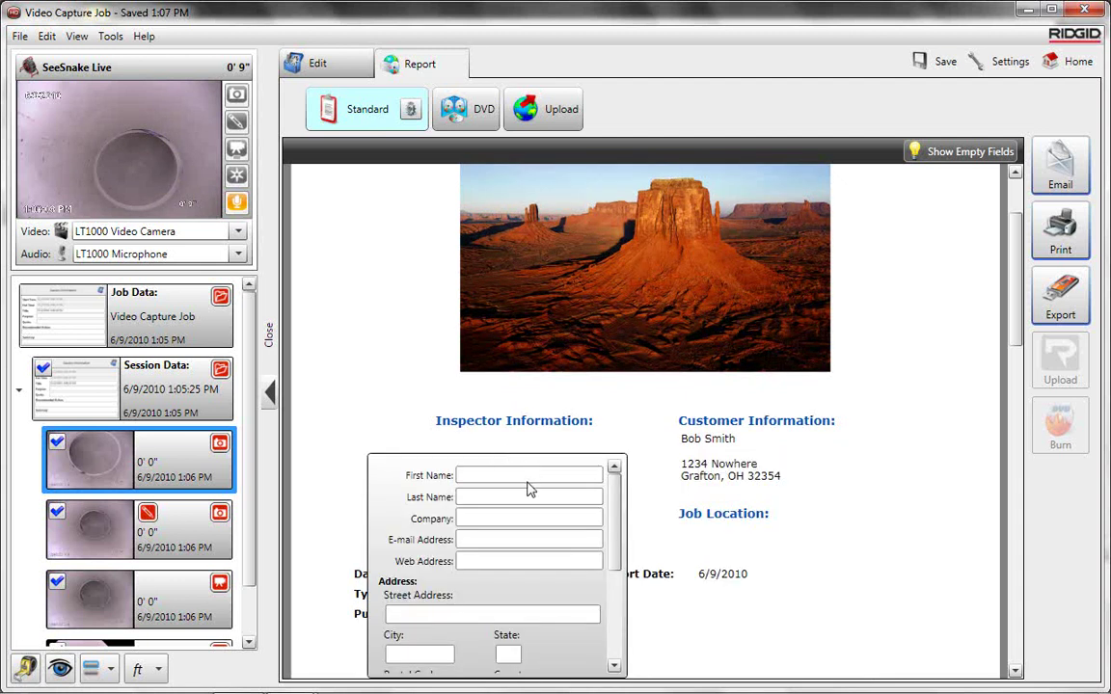
pyautogui.write('Josh')
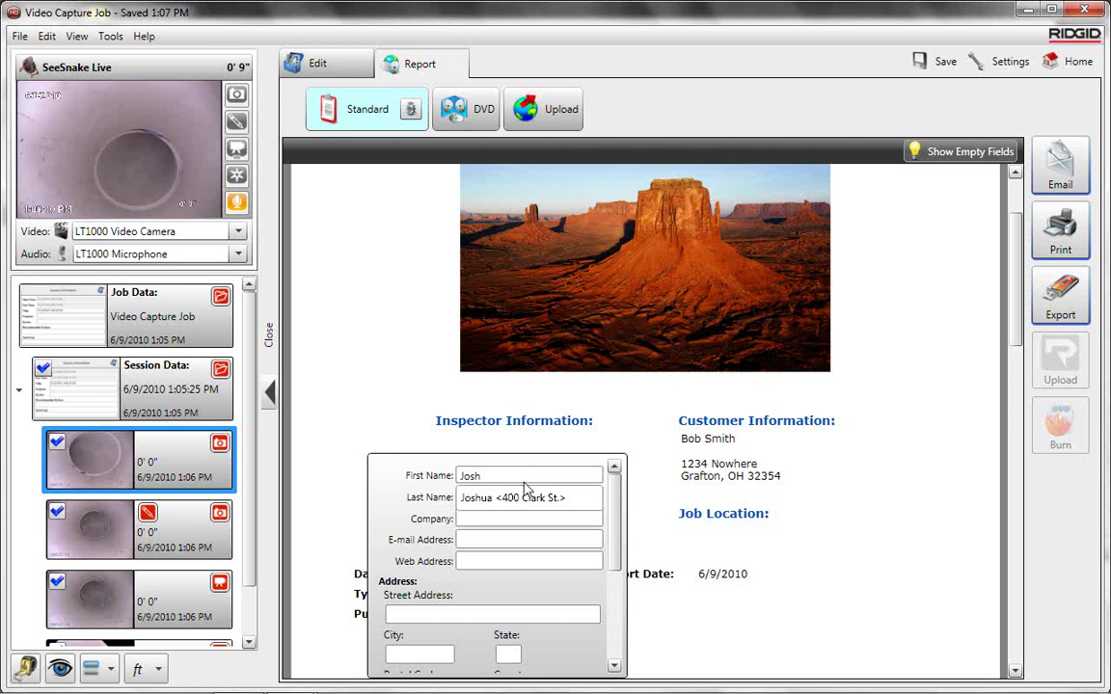
pyautogui.click(519, 503)
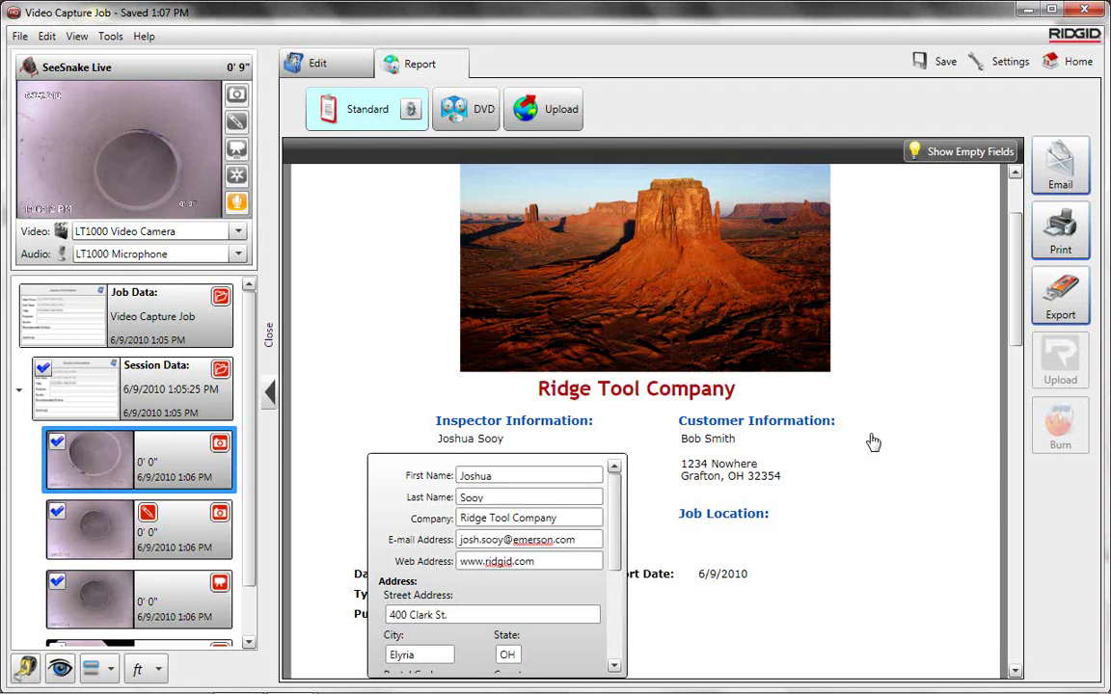
pyautogui.click(841, 401)
pyautogui.moveTo(1012, 259); pyautogui.dragTo(967, 508)
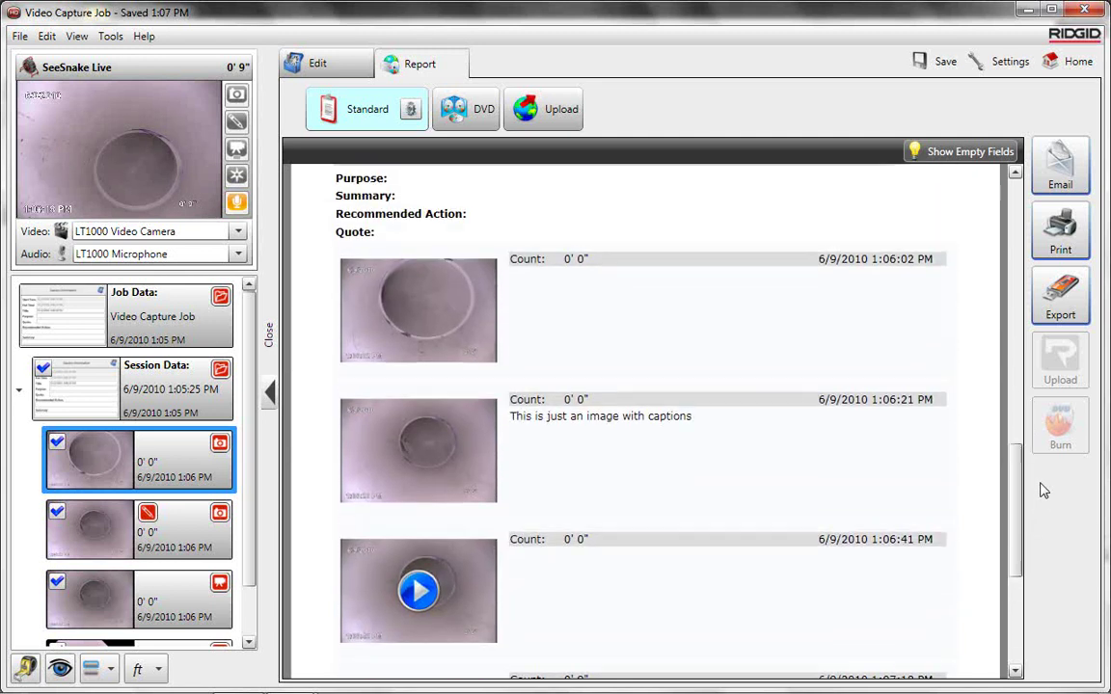
# Step: Caption the first image 'THis is just a test to see if we missspell something'
pyautogui.click(660, 339)
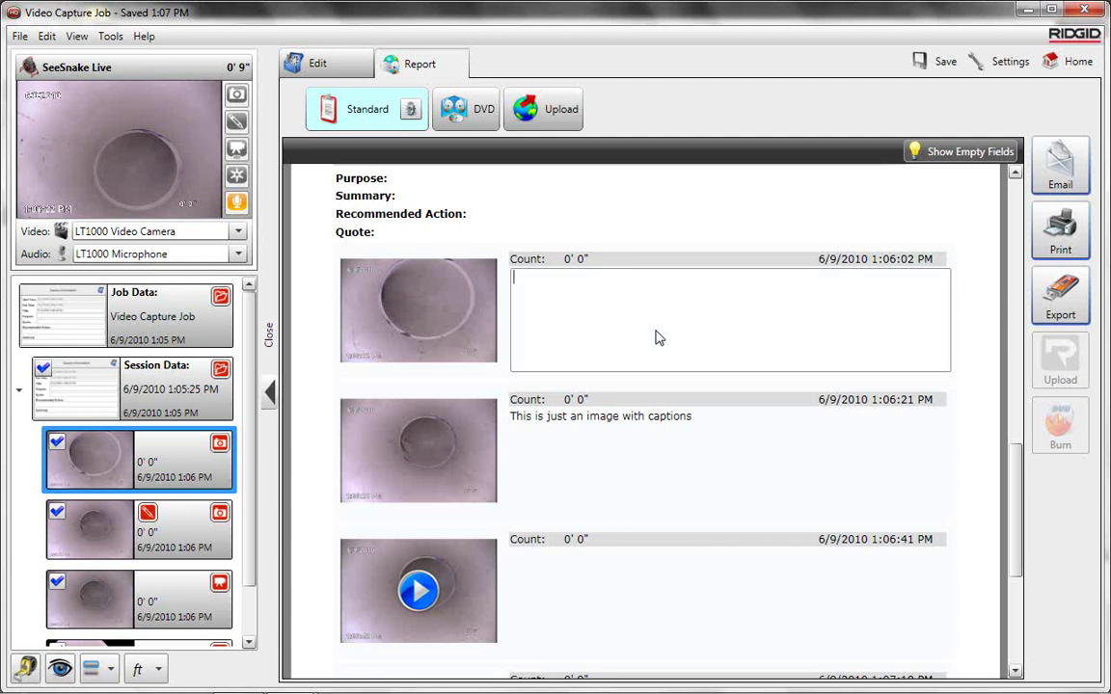
pyautogui.write('THis')
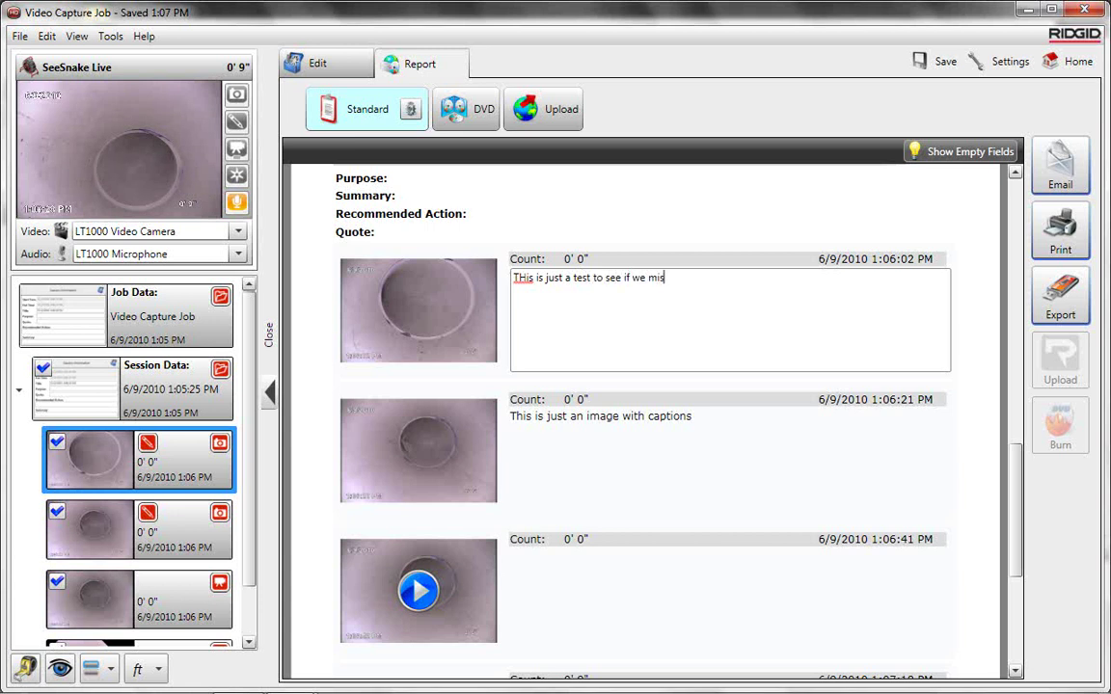
pyautogui.write('is just a test to see if we missspell something')
# Step: Use spelling suggestions to correct 'missspell' to 'misspell' and 'THis' to 'This'
pyautogui.rightClick(670, 289)
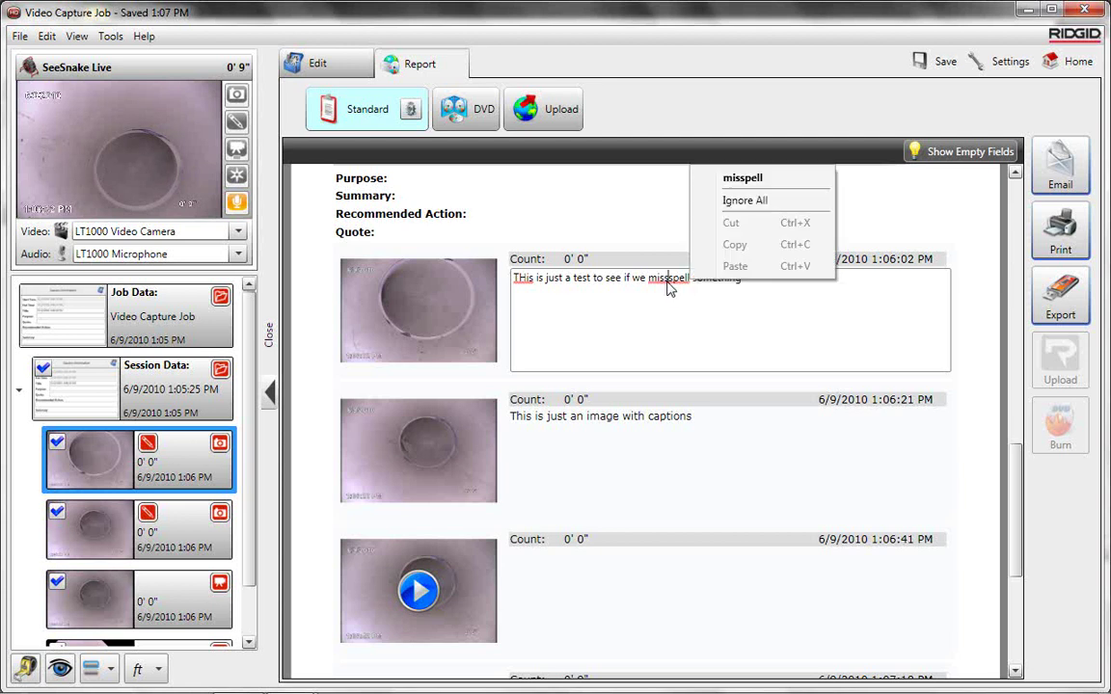
pyautogui.click(741, 187)
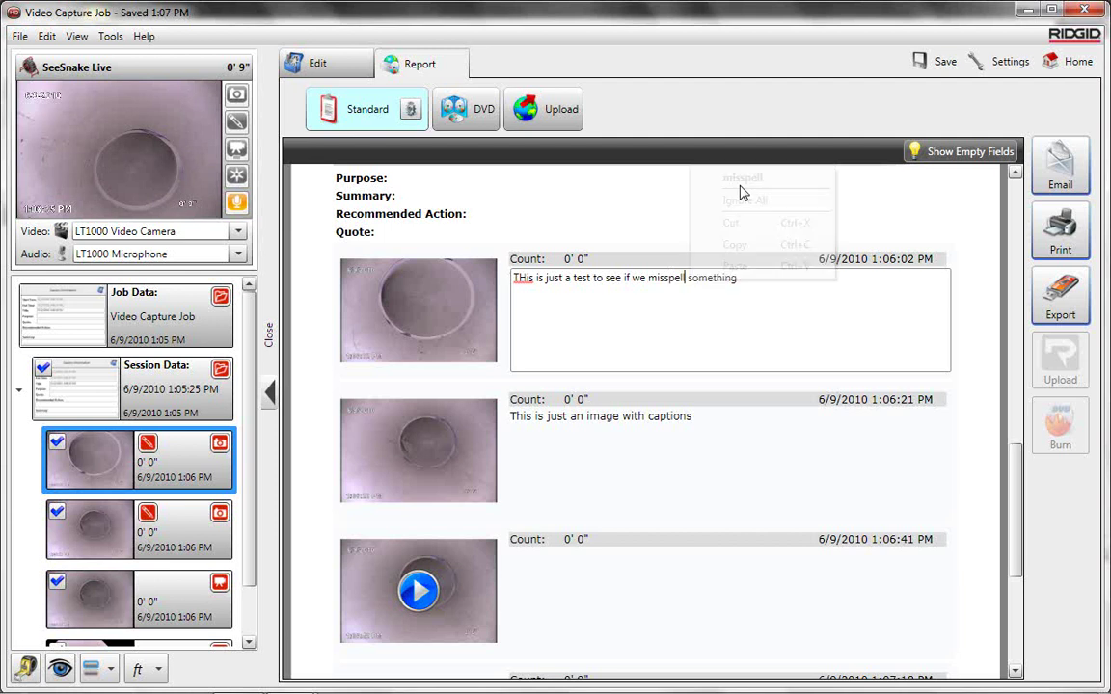
pyautogui.rightClick(527, 287)
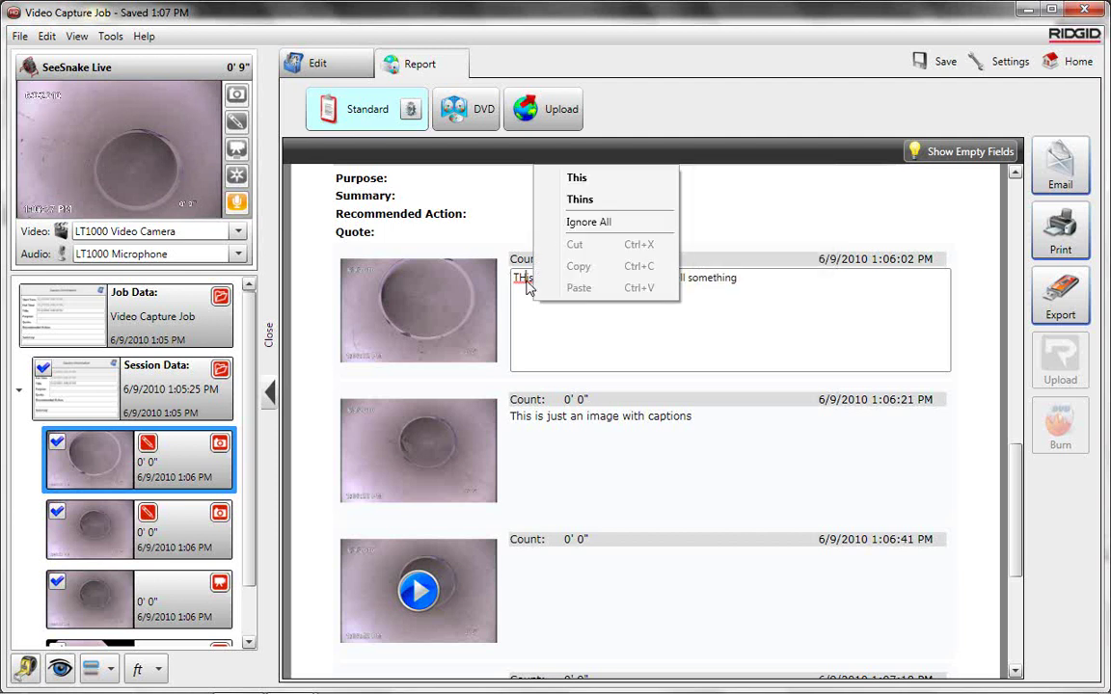
pyautogui.click(569, 178)
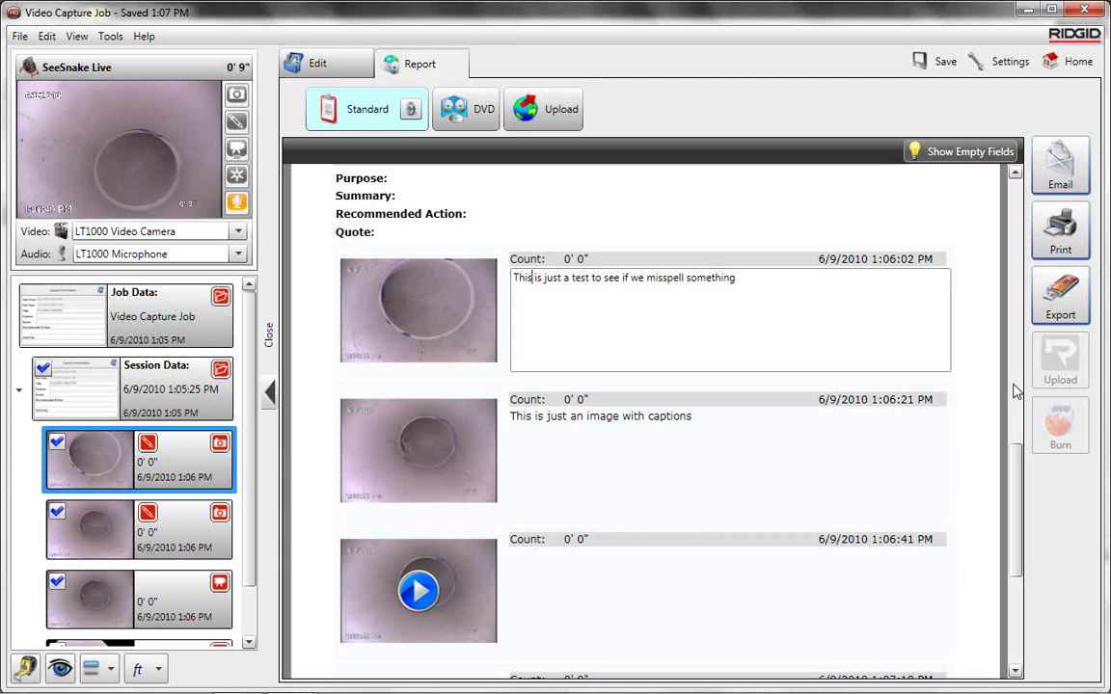
pyautogui.scroll(-3, 974, 472)
pyautogui.moveTo(1029, 528); pyautogui.dragTo(1029, 480)
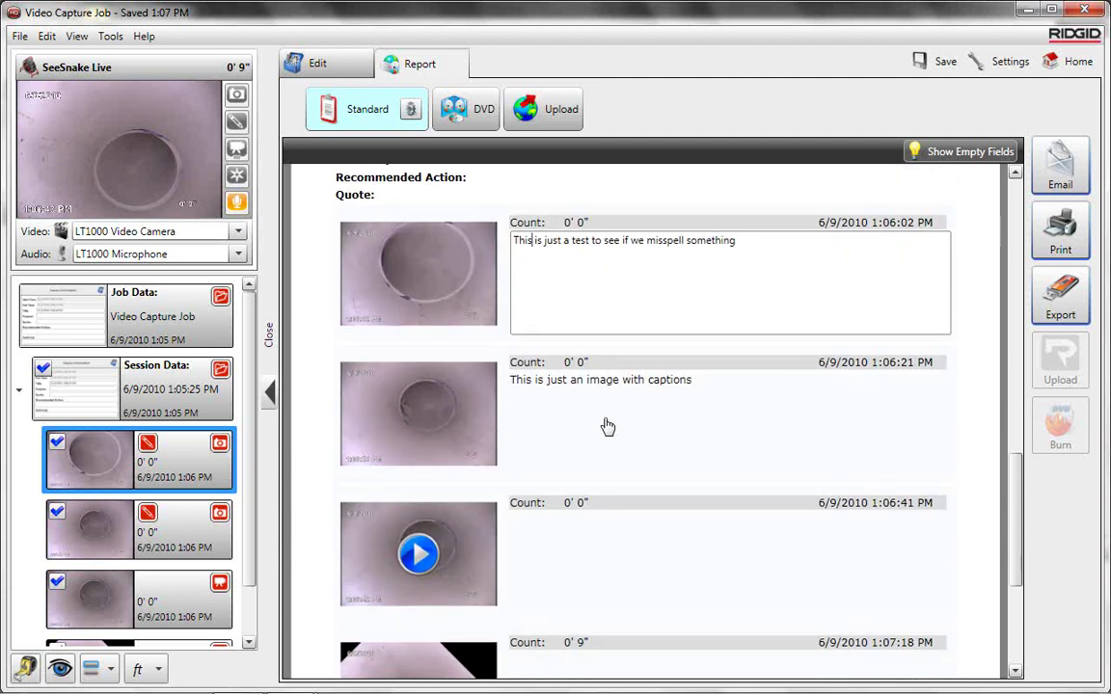
# Step: Uncheck the second snapshot's include box in the job tree
pyautogui.click(58, 513)
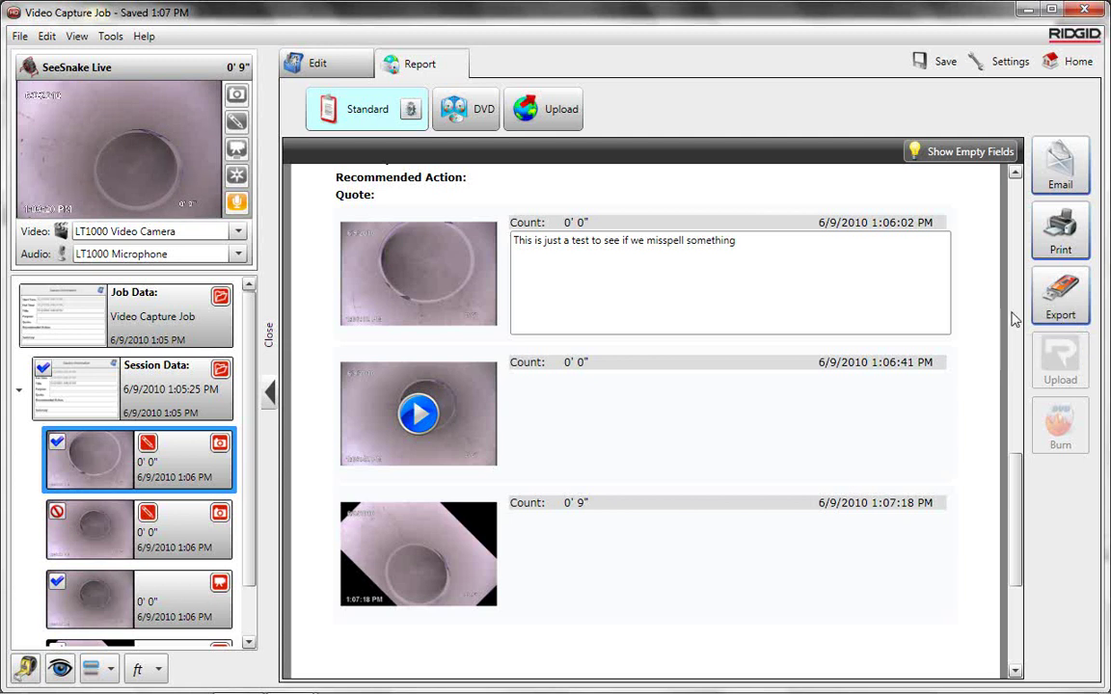
# Step: Export the report as webpage JustAnotherTest.html to the Cruzer (F:) drive
pyautogui.click(1060, 307)
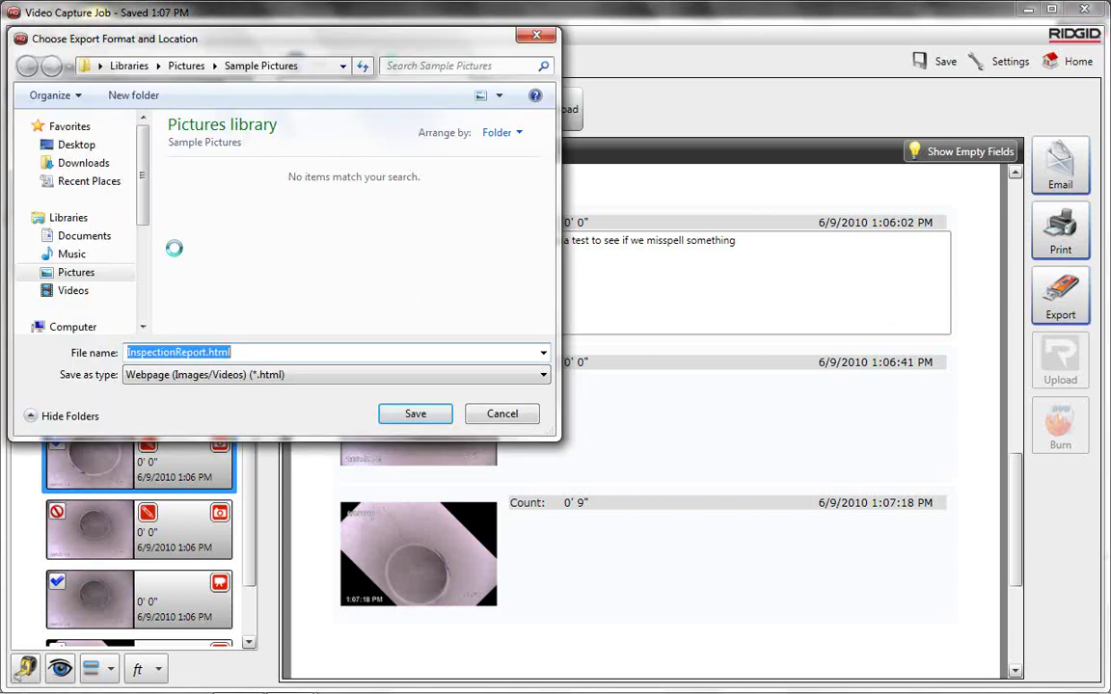
pyautogui.moveTo(142, 178); pyautogui.dragTo(150, 231)
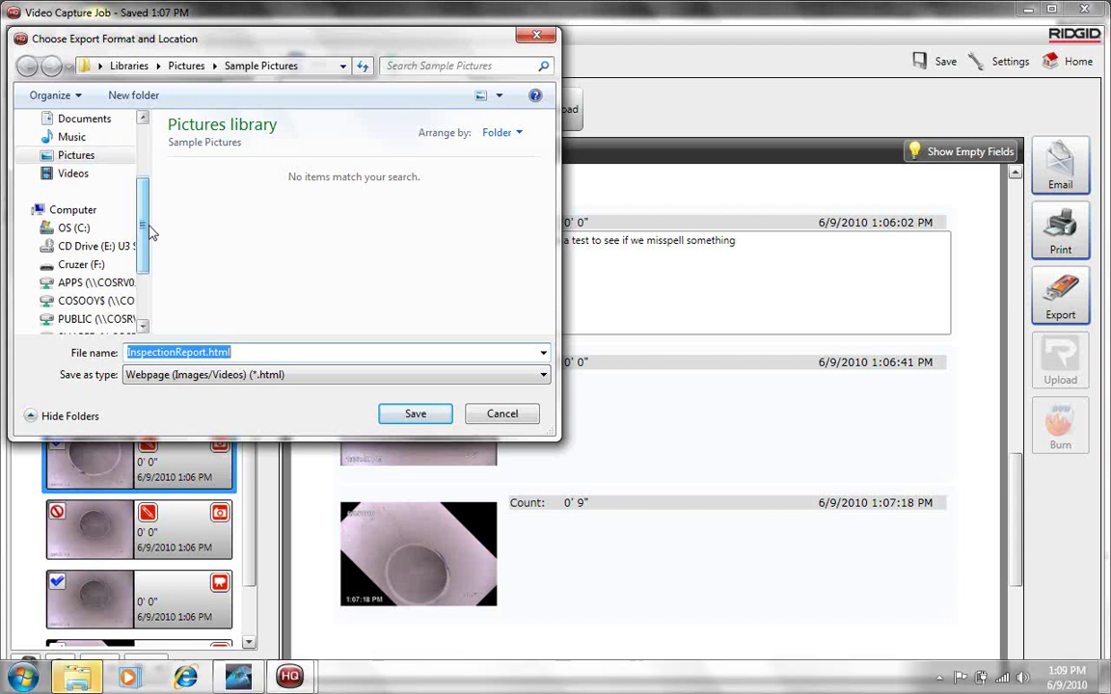
pyautogui.click(87, 264)
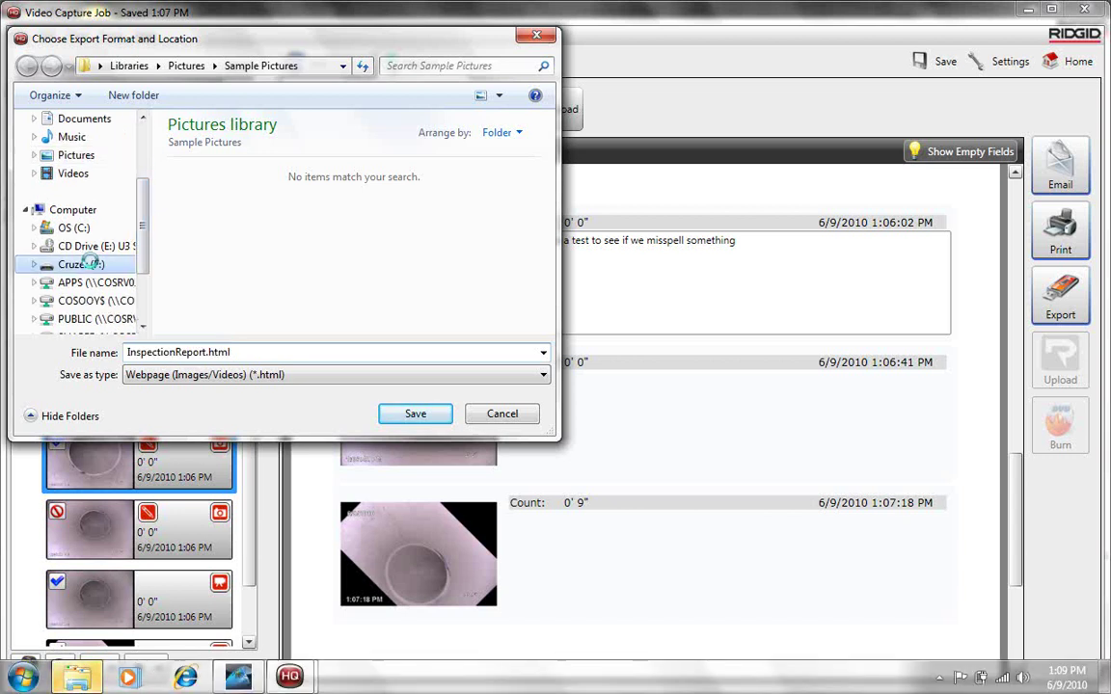
pyautogui.click(235, 353)
pyautogui.moveTo(235, 353); pyautogui.dragTo(108, 359)
pyautogui.write('Just')
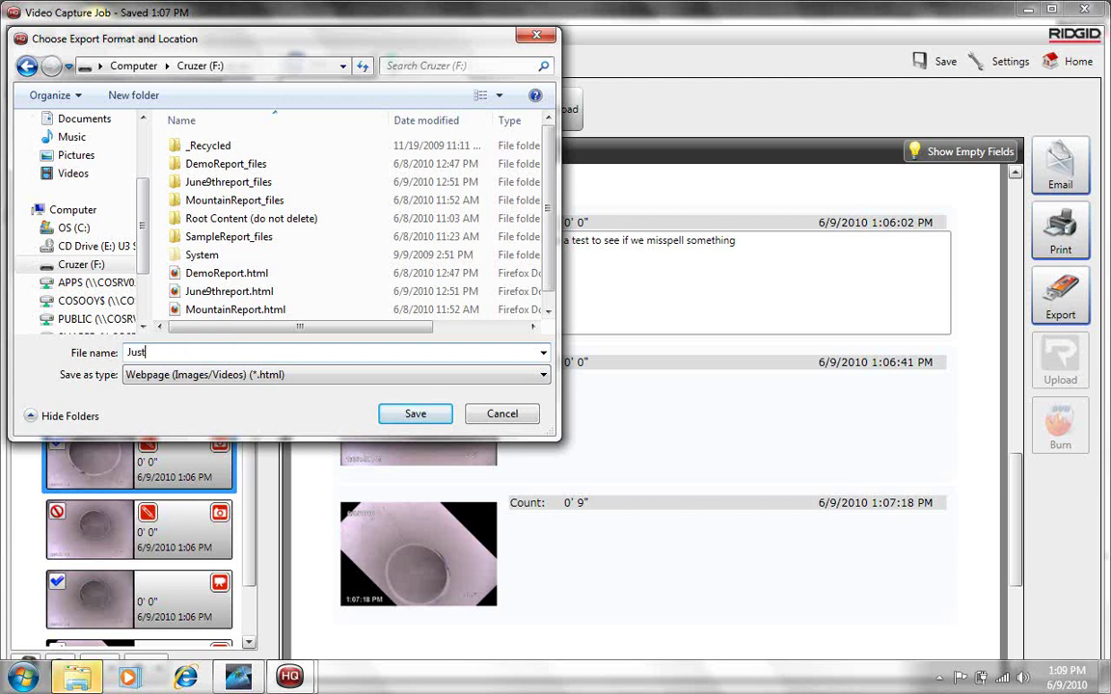
pyautogui.write('AnotherTest')
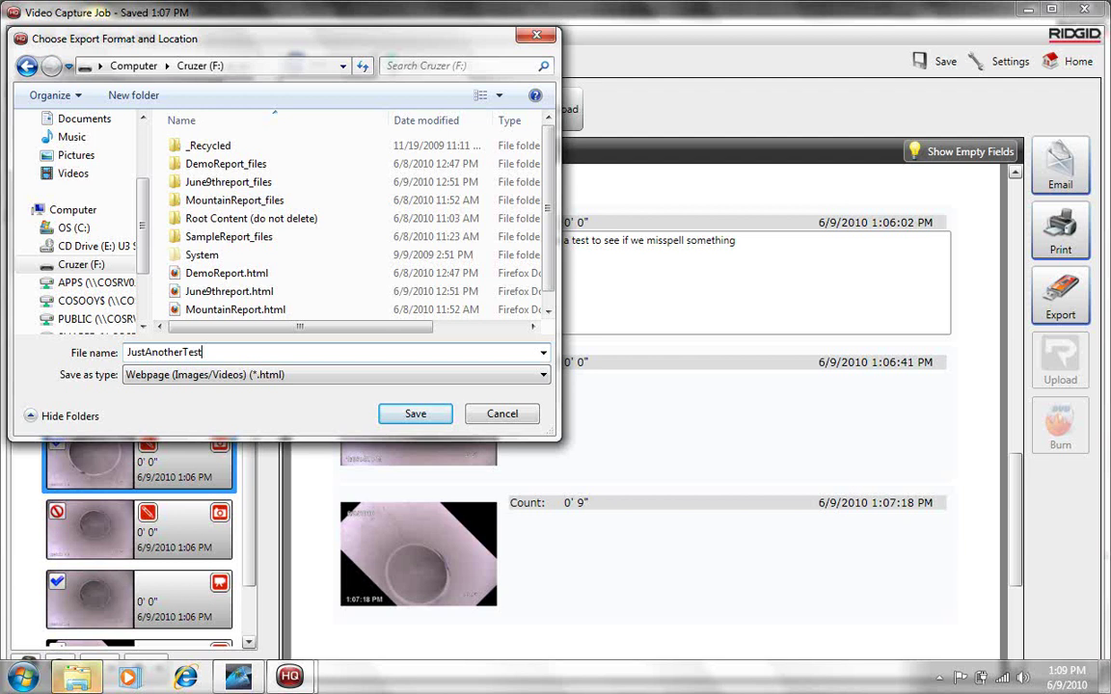
pyautogui.click(415, 414)
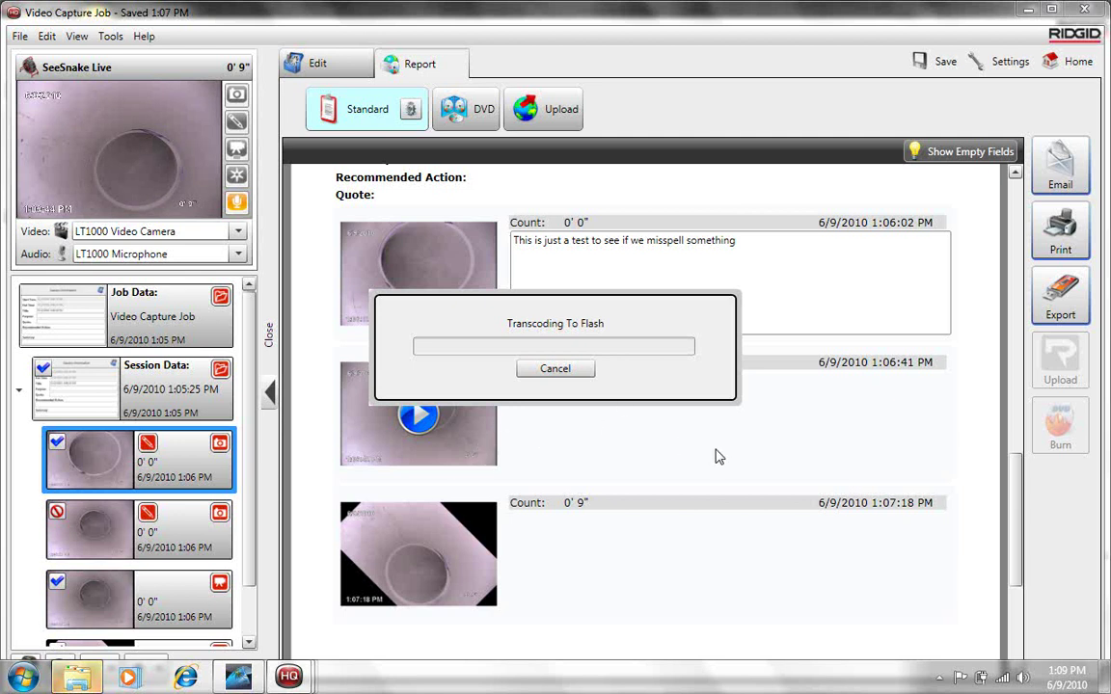
pyautogui.click(1028, 9)
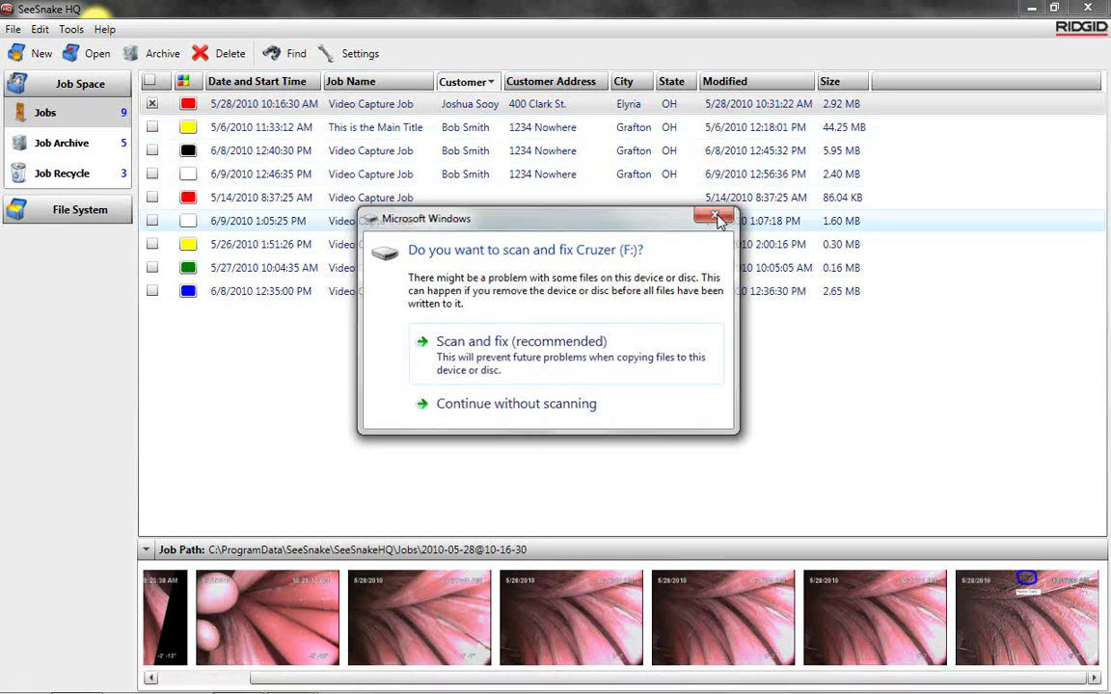
# Step: Dismiss the scan prompt and open JustAnotherTest.html from Cruzer (F:) via Computer
pyautogui.click(718, 219)
pyautogui.click(1031, 8)
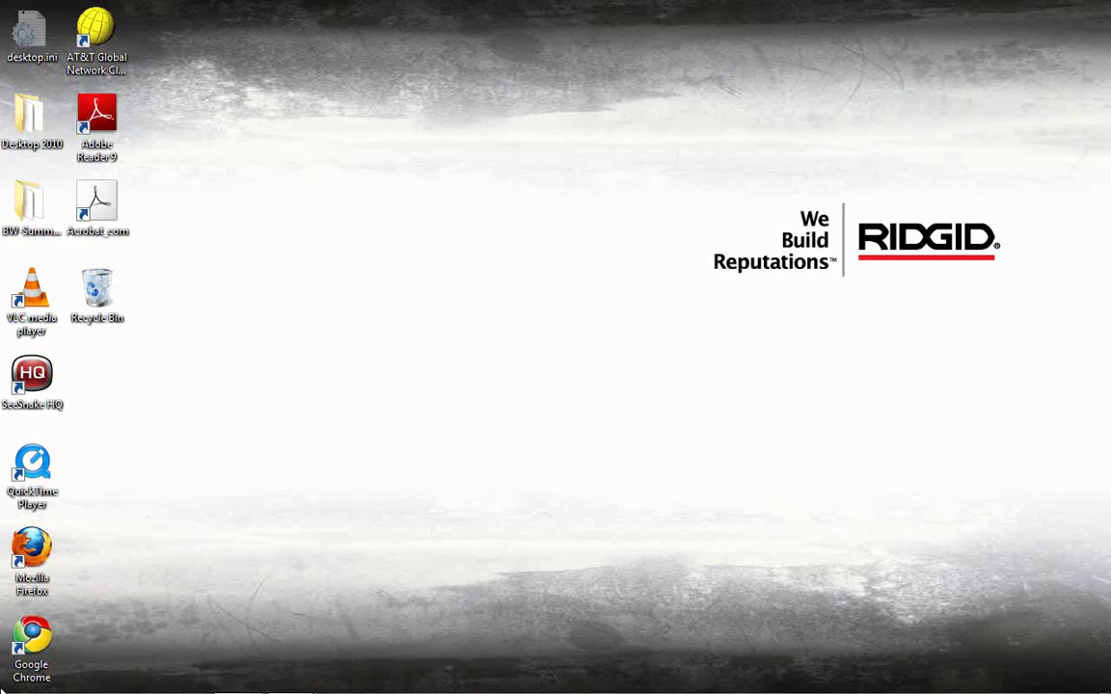
pyautogui.click(23, 677)
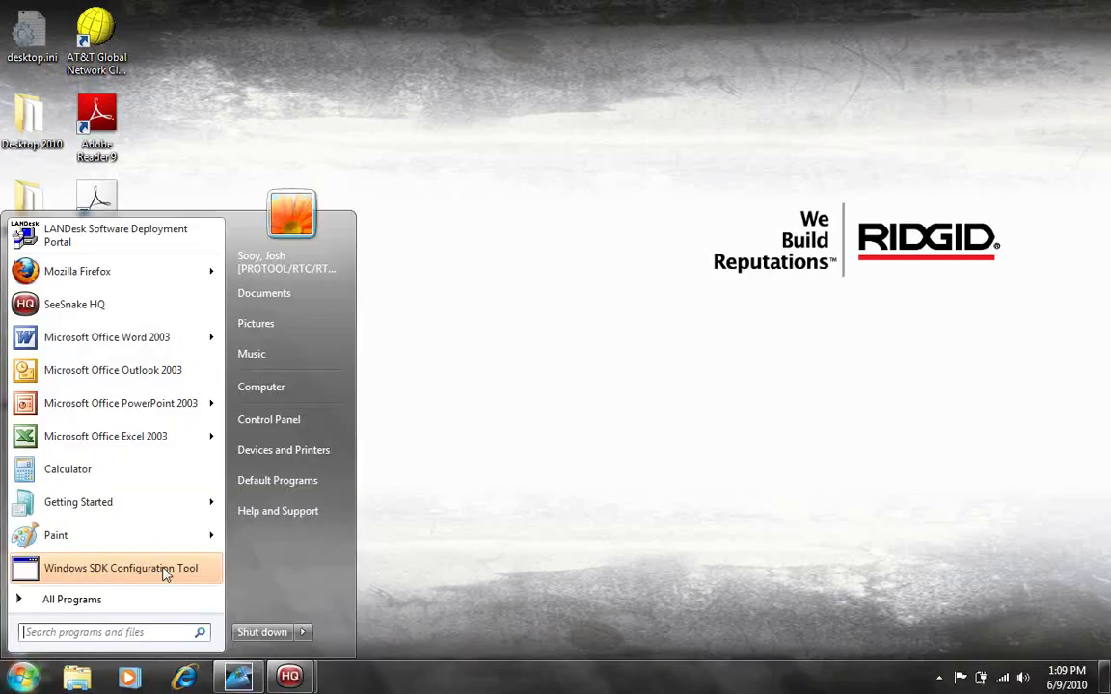
pyautogui.click(255, 386)
pyautogui.click(437, 297)
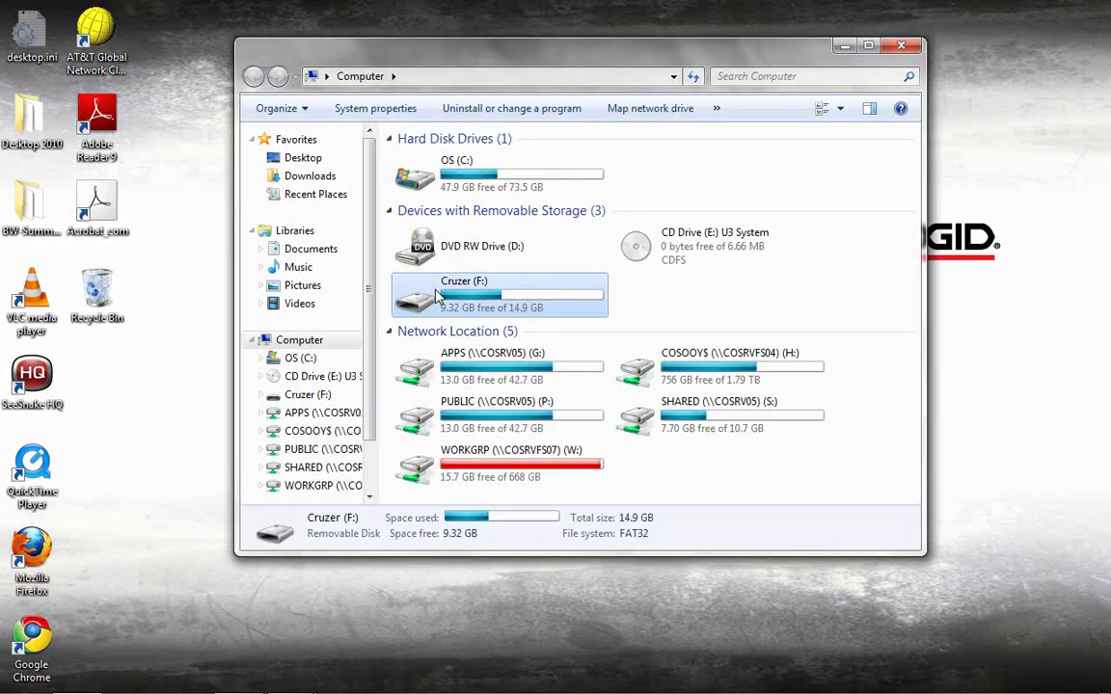
pyautogui.doubleClick(437, 297)
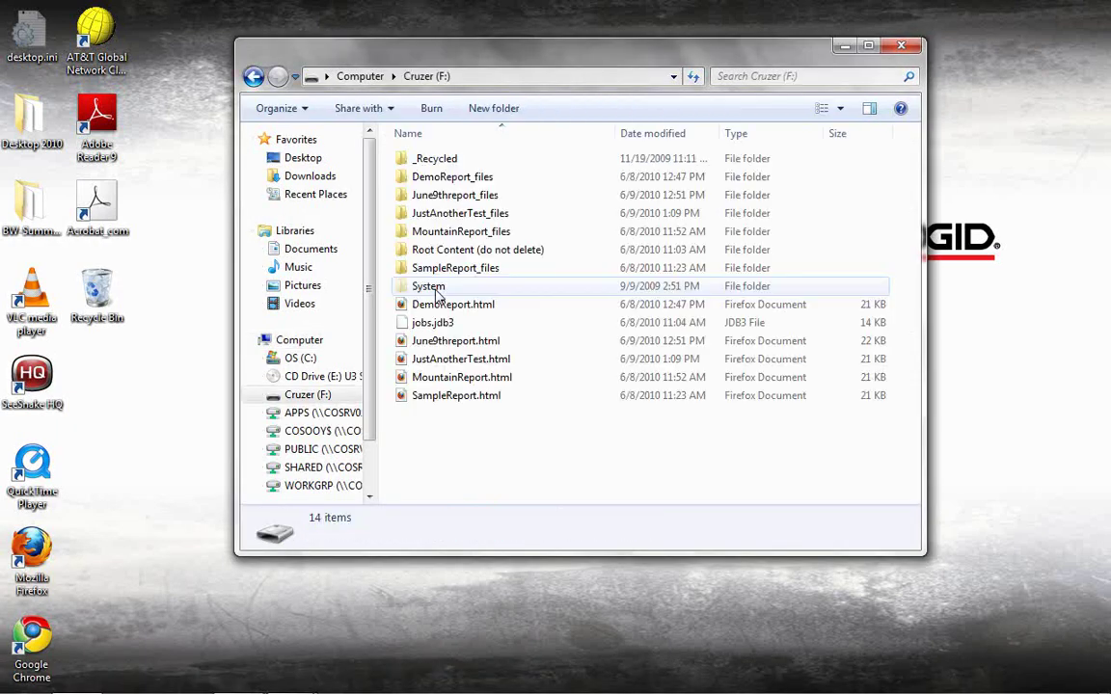
pyautogui.click(479, 362)
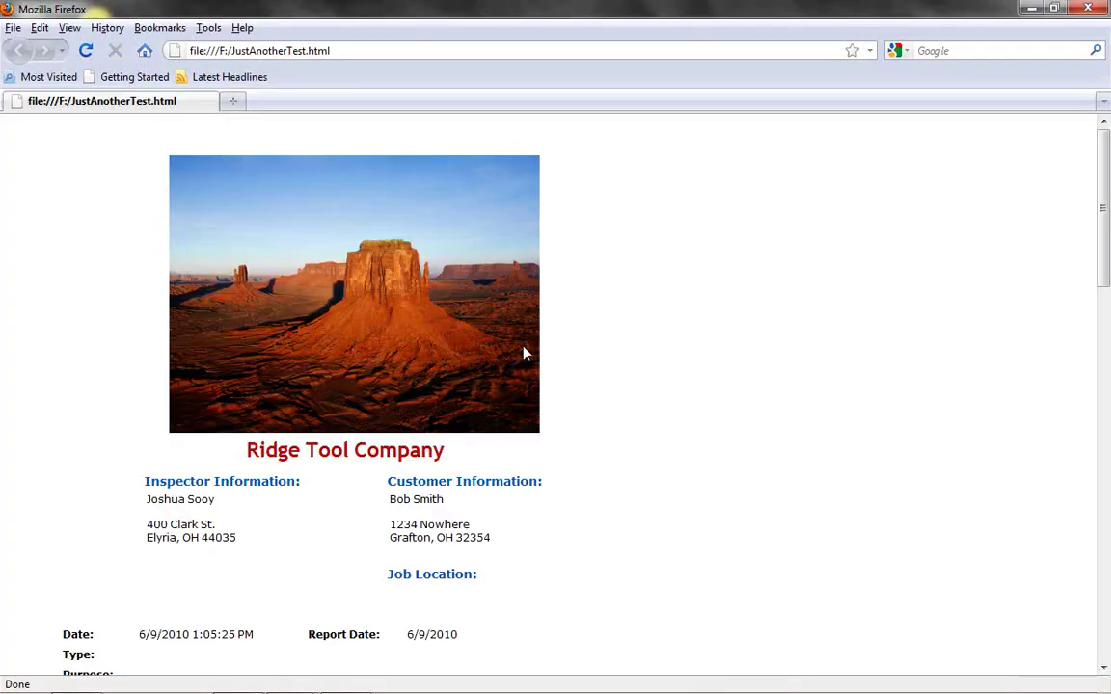
# Step: Scroll the exported report, play its inspection video, then close Firefox
pyautogui.moveTo(1103, 207); pyautogui.dragTo(1105, 503)
pyautogui.click(138, 401)
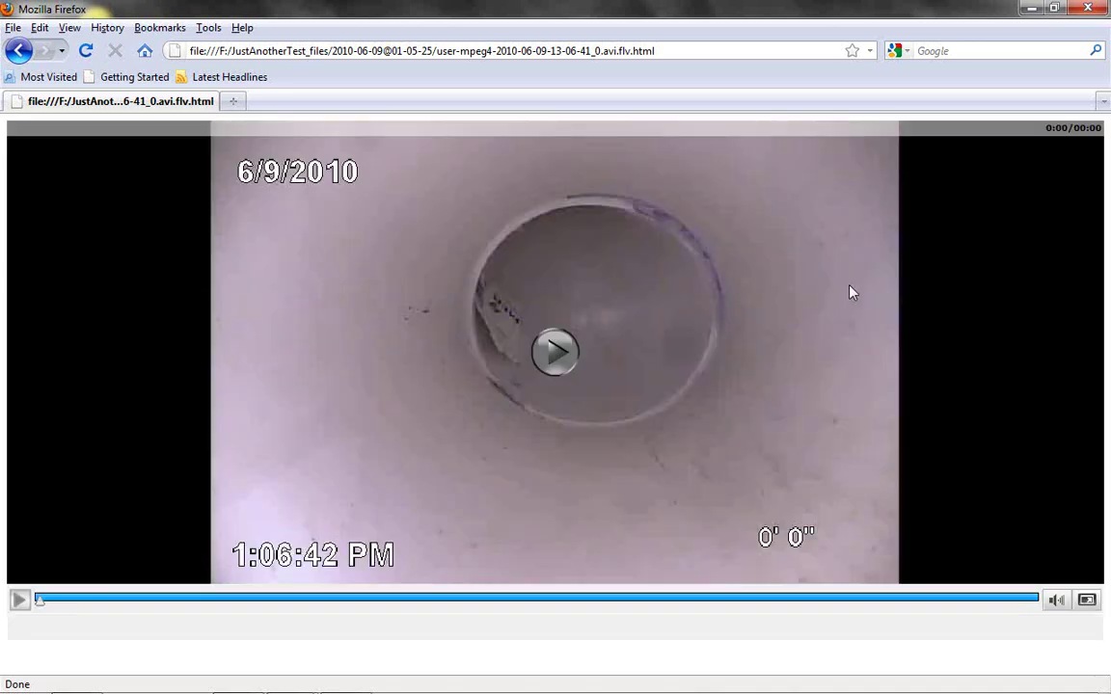
pyautogui.click(1082, 9)
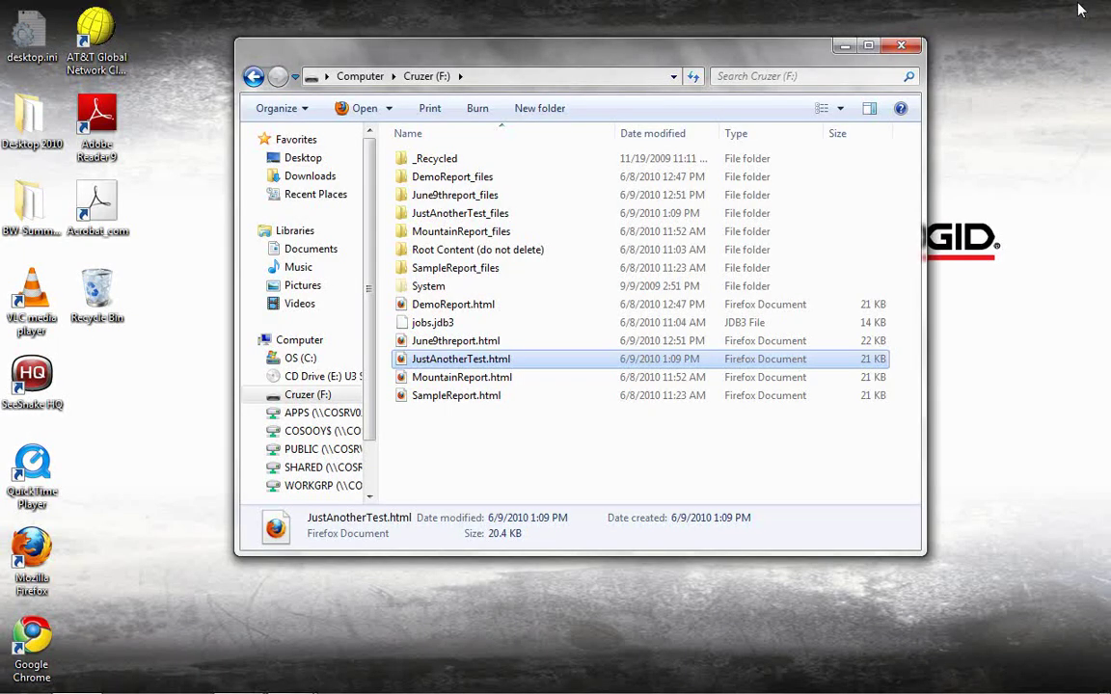
# Step: Restore the Video Capture Job window and preview the report as a DVD, showing its menu page
pyautogui.click(901, 46)
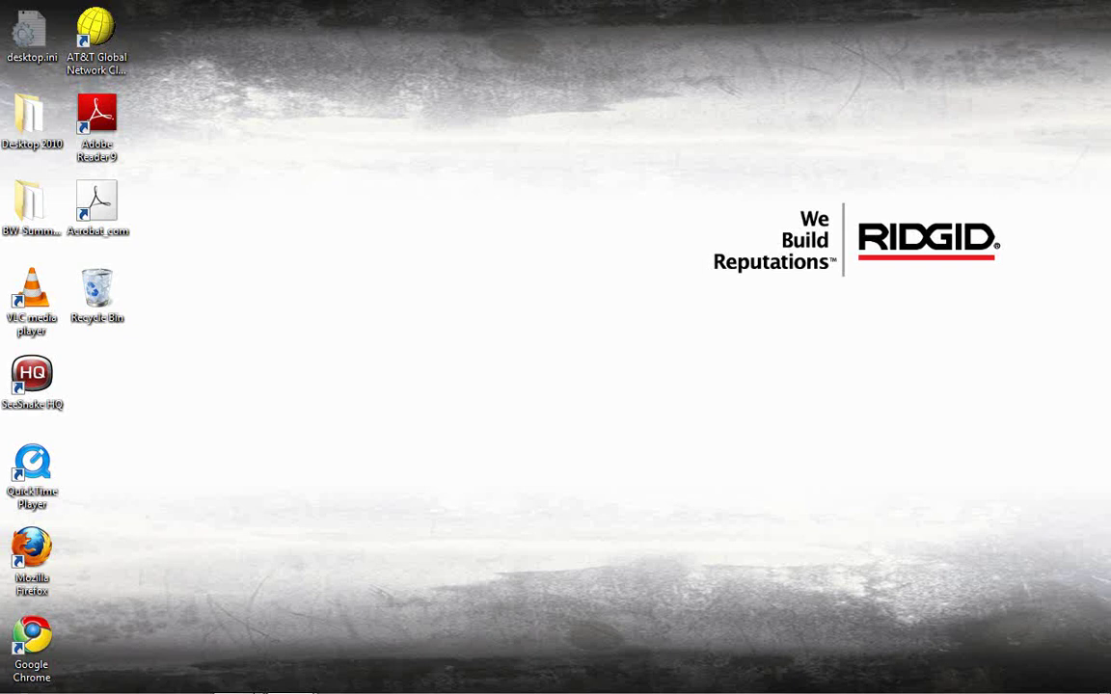
pyautogui.moveTo(286, 689)
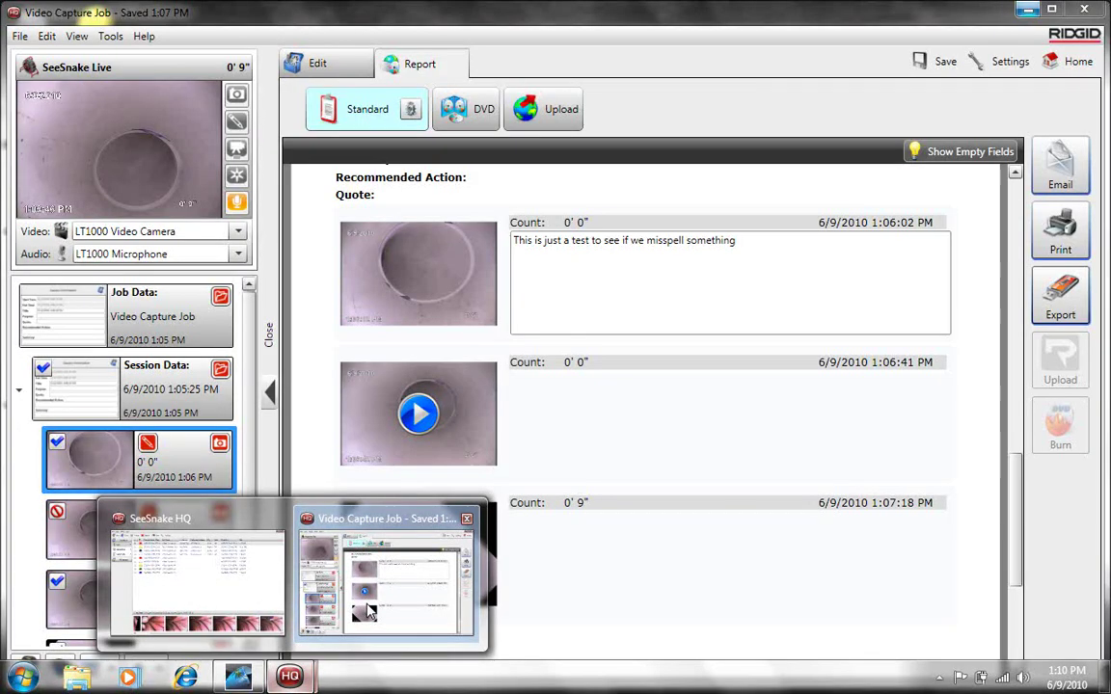
pyautogui.click(429, 596)
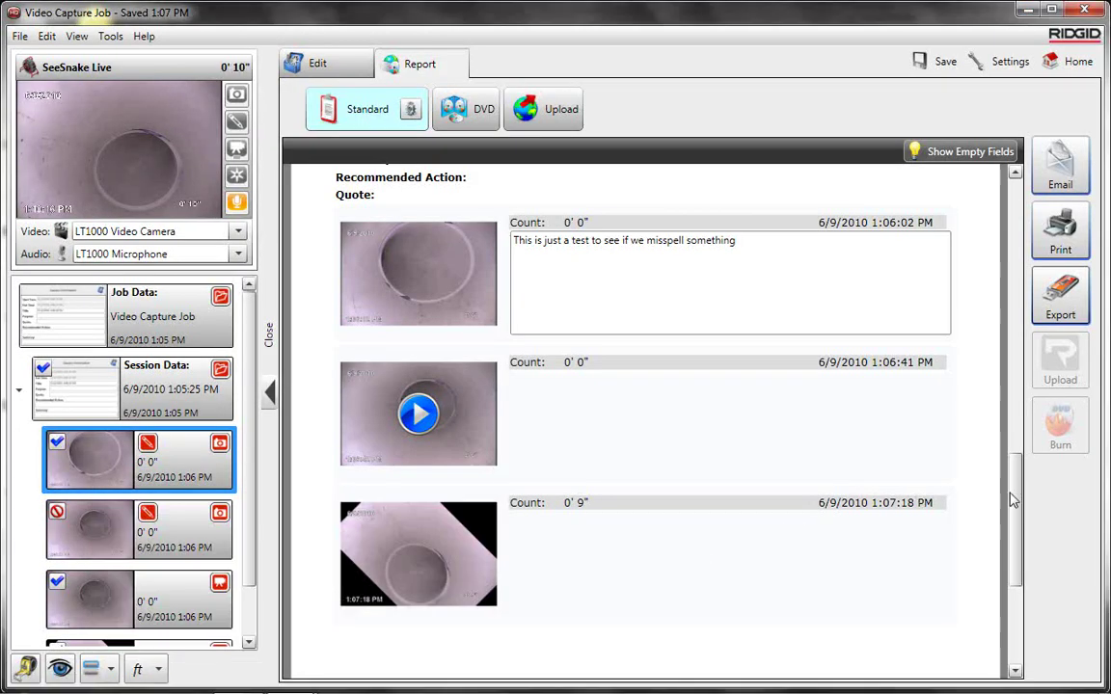
pyautogui.moveTo(1009, 501); pyautogui.dragTo(1014, 198)
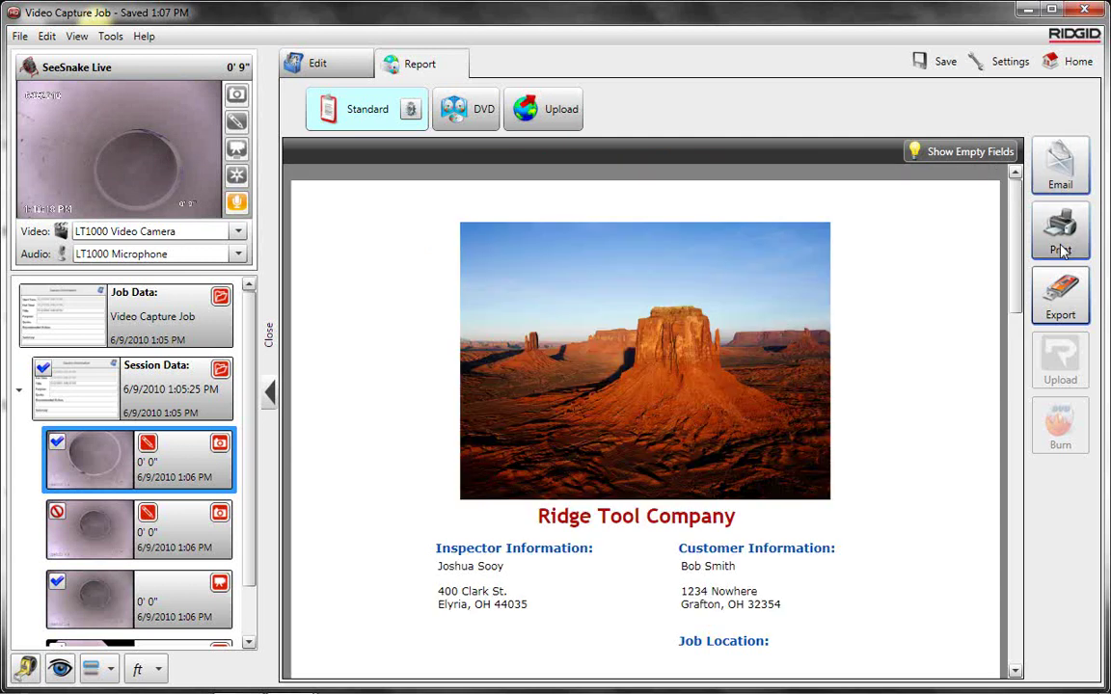
pyautogui.click(498, 106)
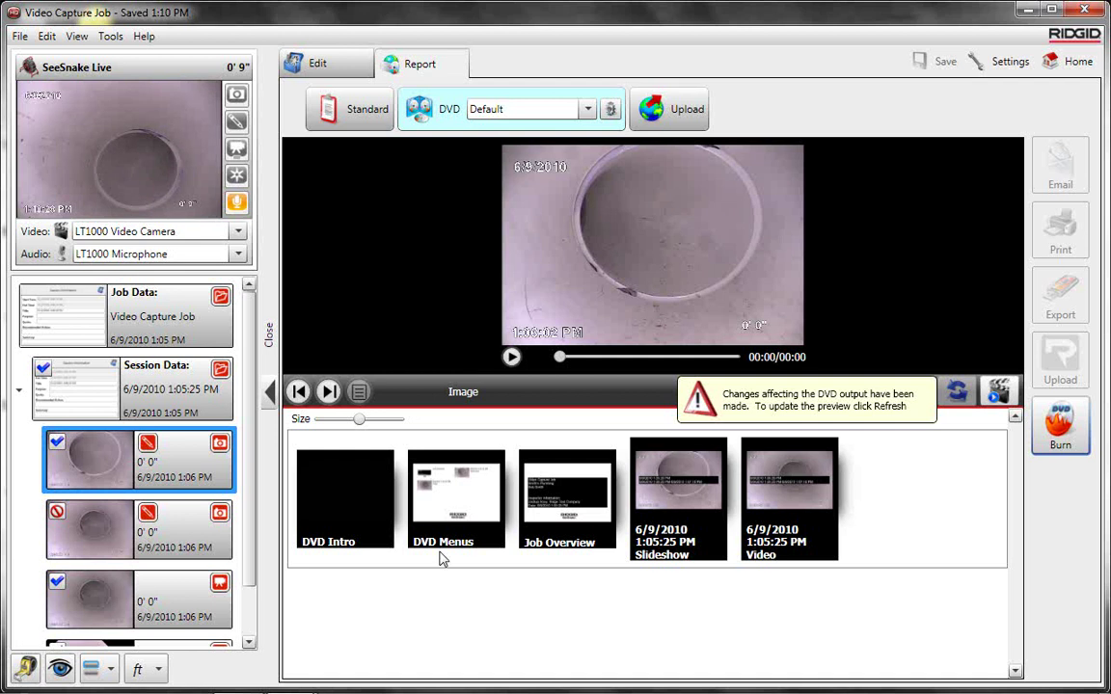
pyautogui.click(473, 487)
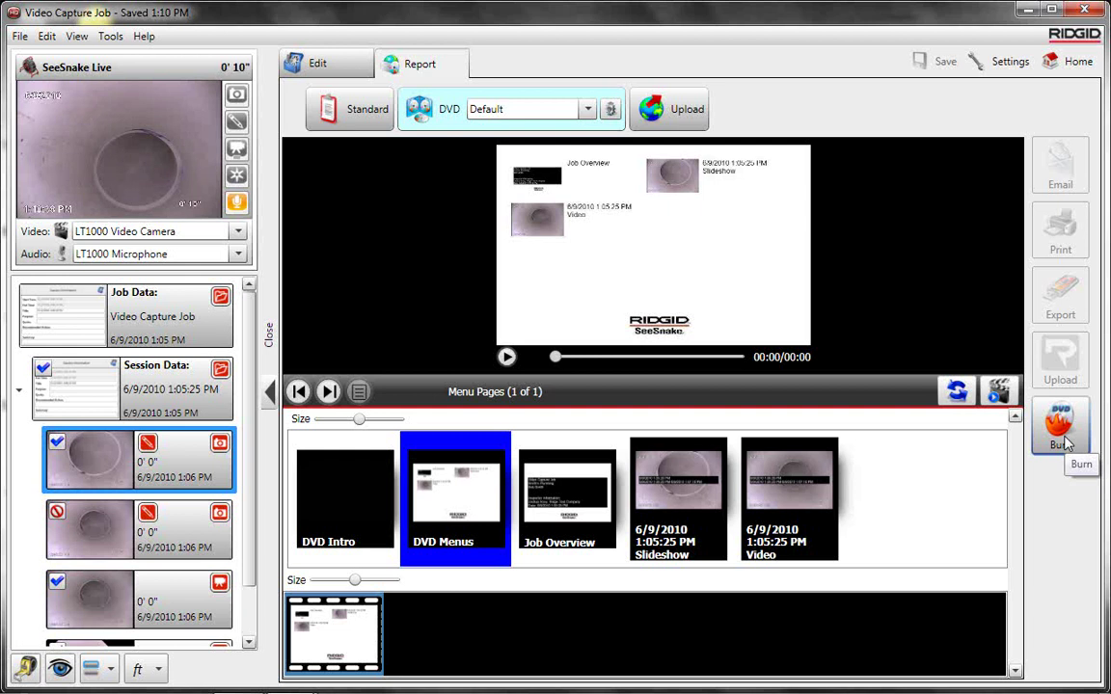
# Step: Open the RIDGIDConnect upload form and type 'THis is the final tes' and 'he lines'
pyautogui.click(667, 115)
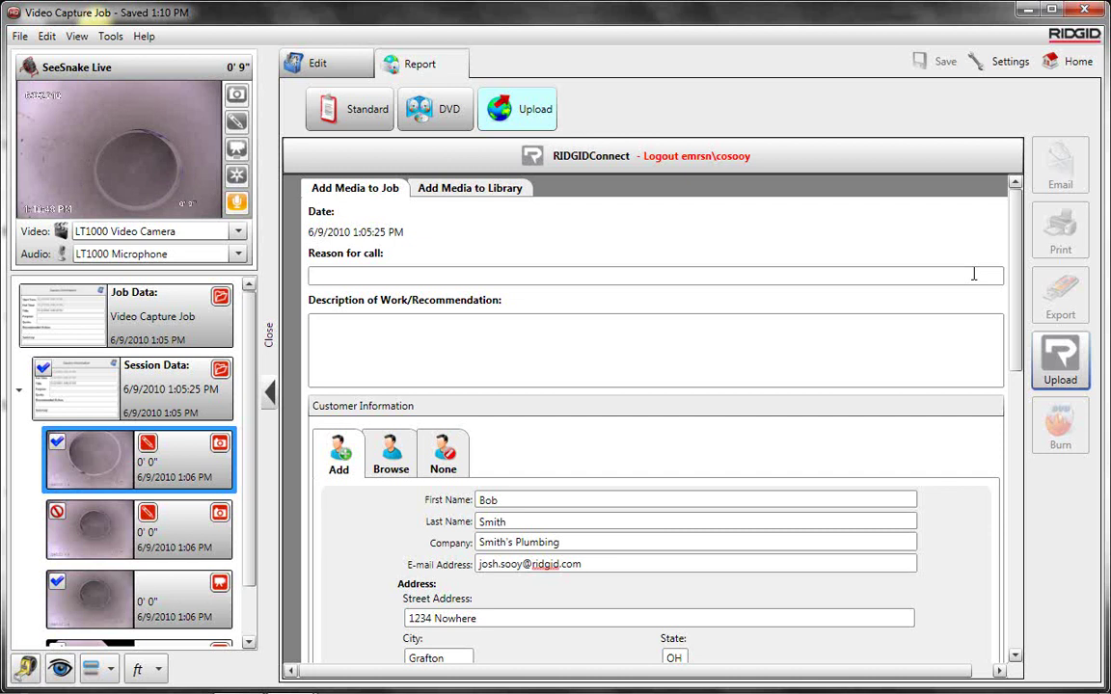
pyautogui.write('THis is the final test')
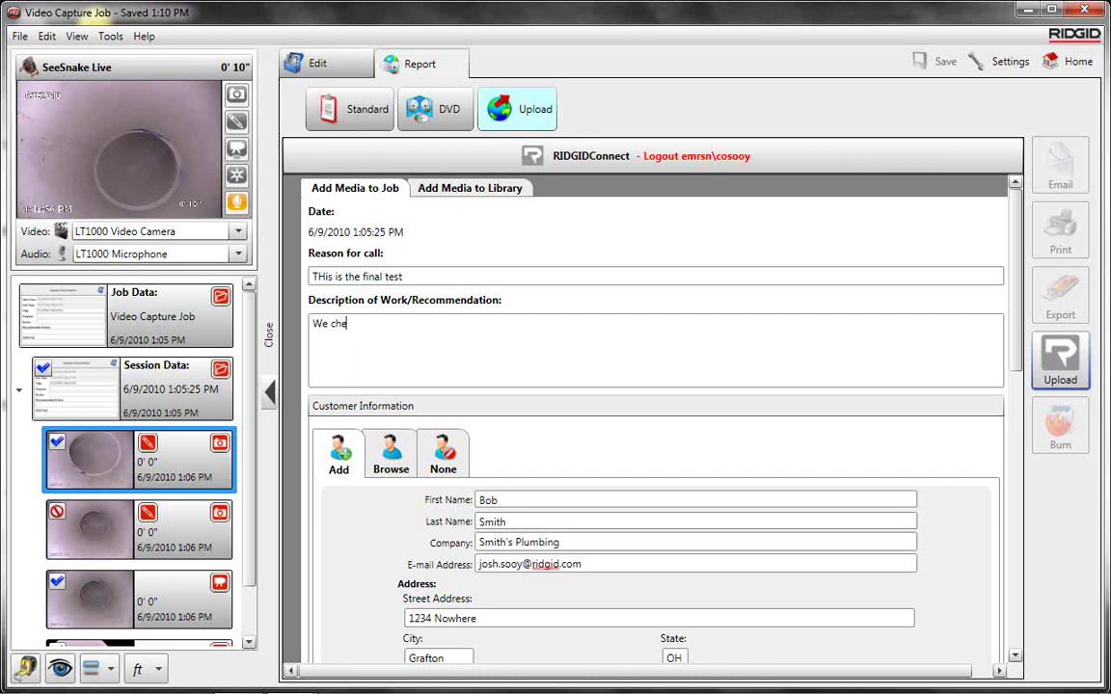
pyautogui.write('he lines')
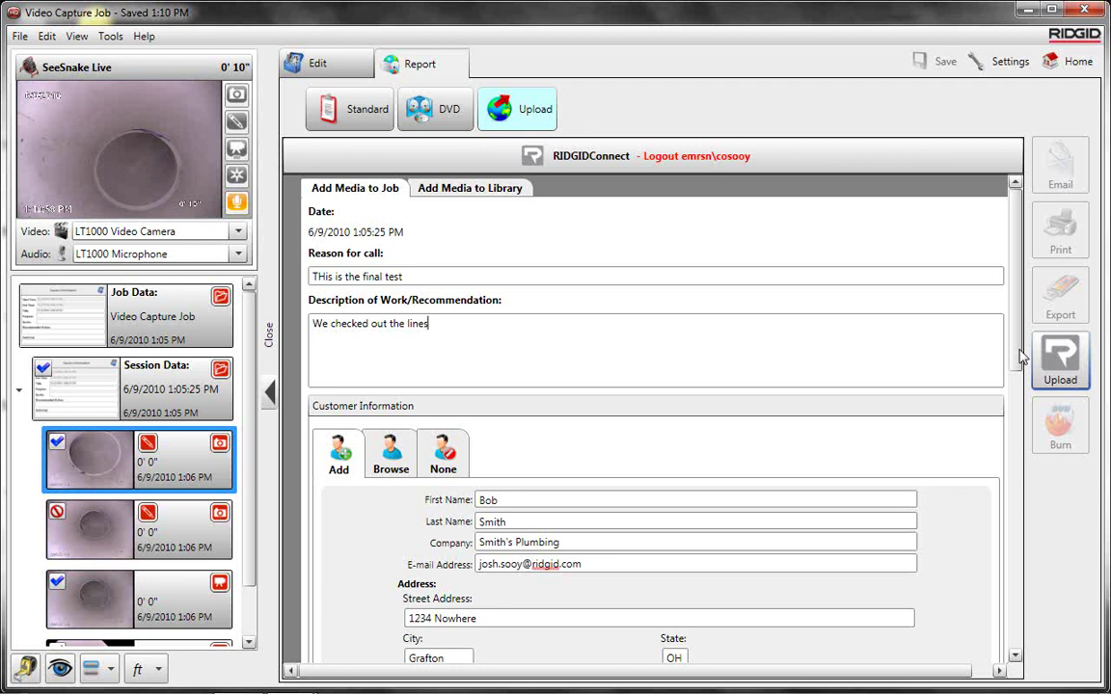
# Step: Scroll to the second image and begin its 'Just some notes' note, typing 'Jus'
pyautogui.scroll(-2, 1027, 338)
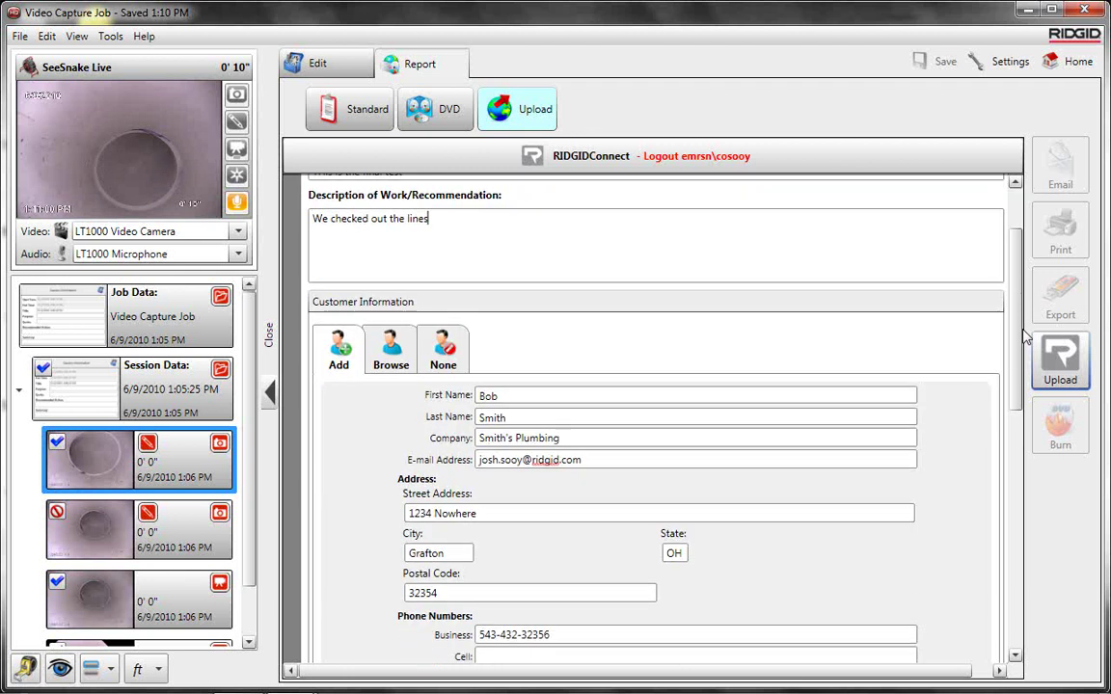
pyautogui.scroll(-8, 1027, 338)
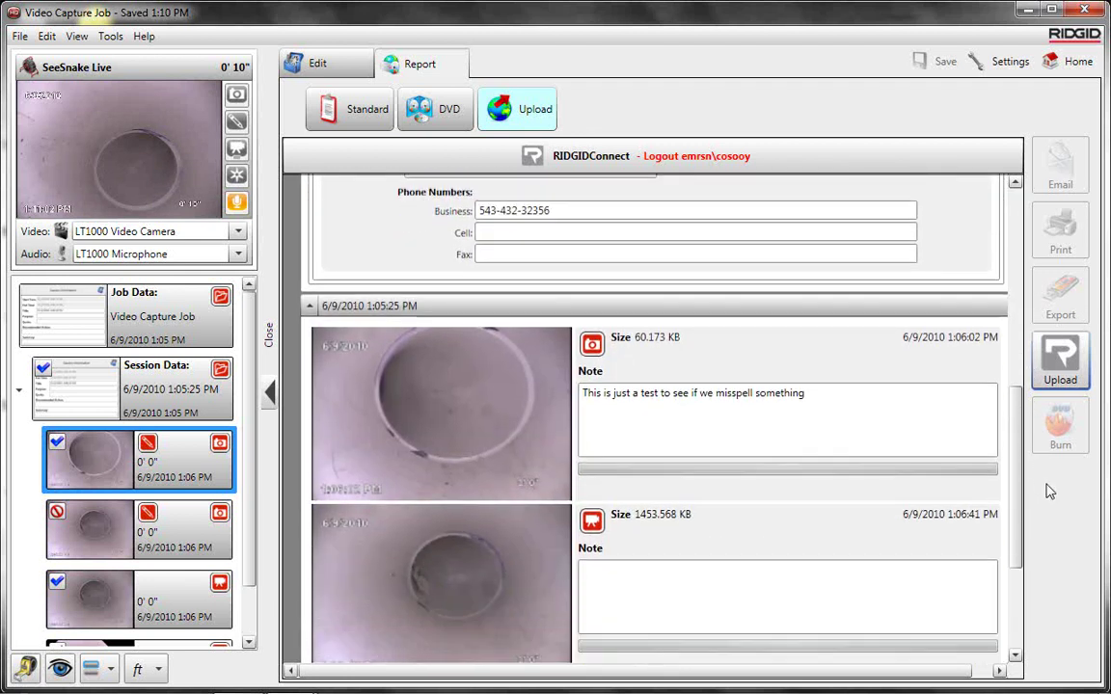
pyautogui.scroll(-2, 1050, 492)
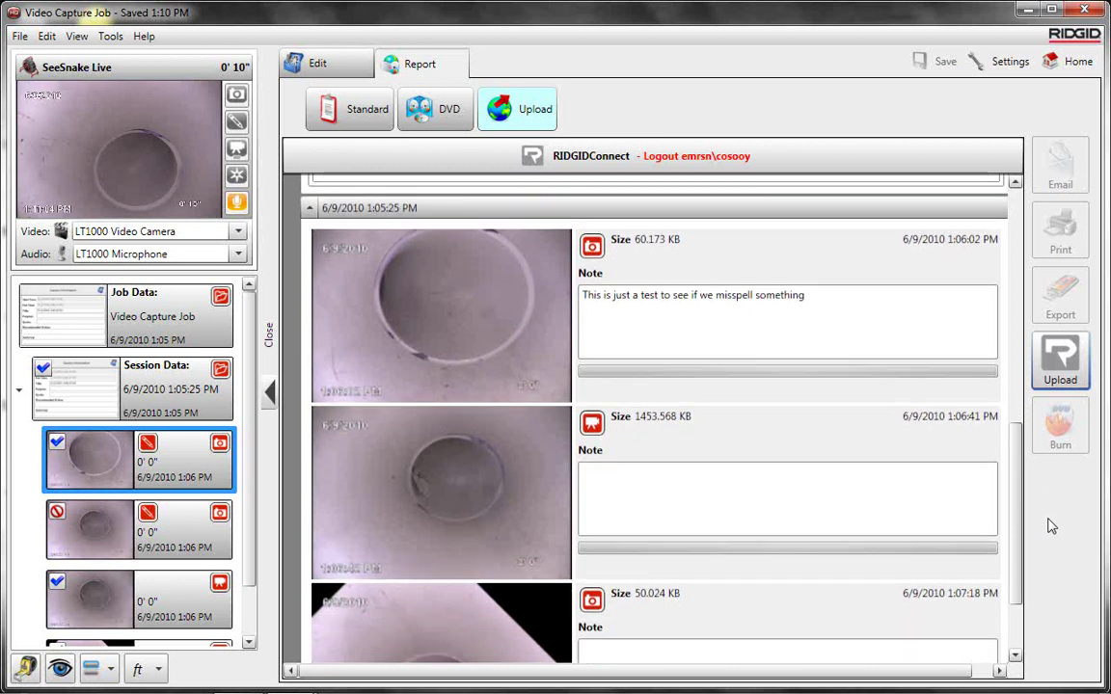
pyautogui.scroll(-2, 1051, 540)
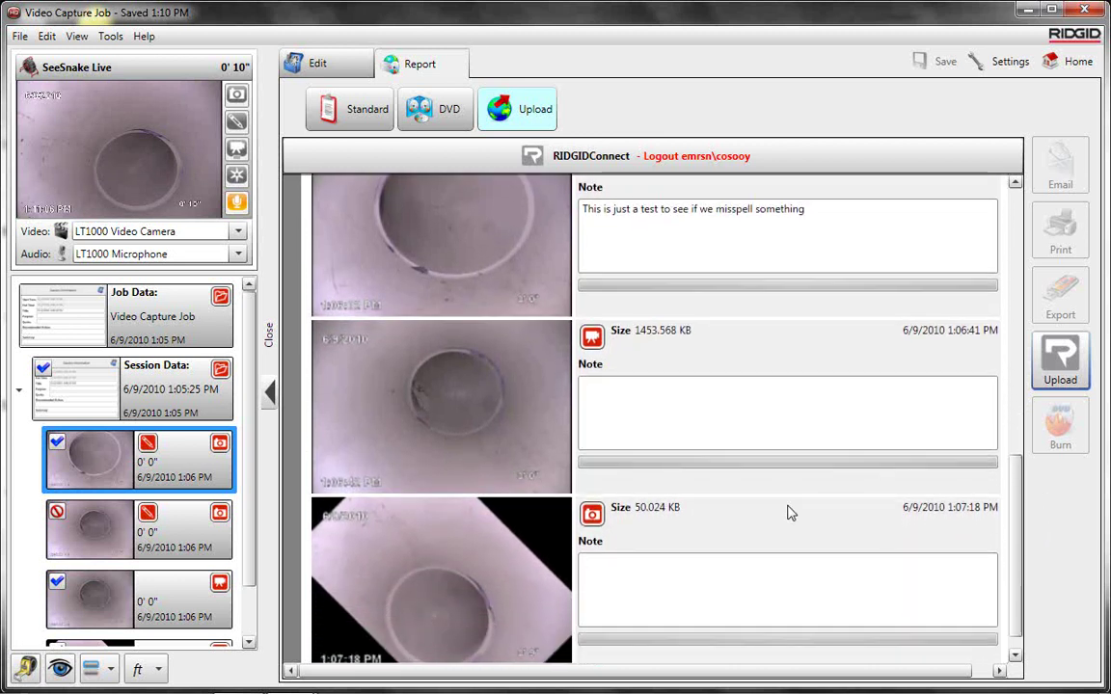
pyautogui.click(594, 386)
pyautogui.write('Just some notes')
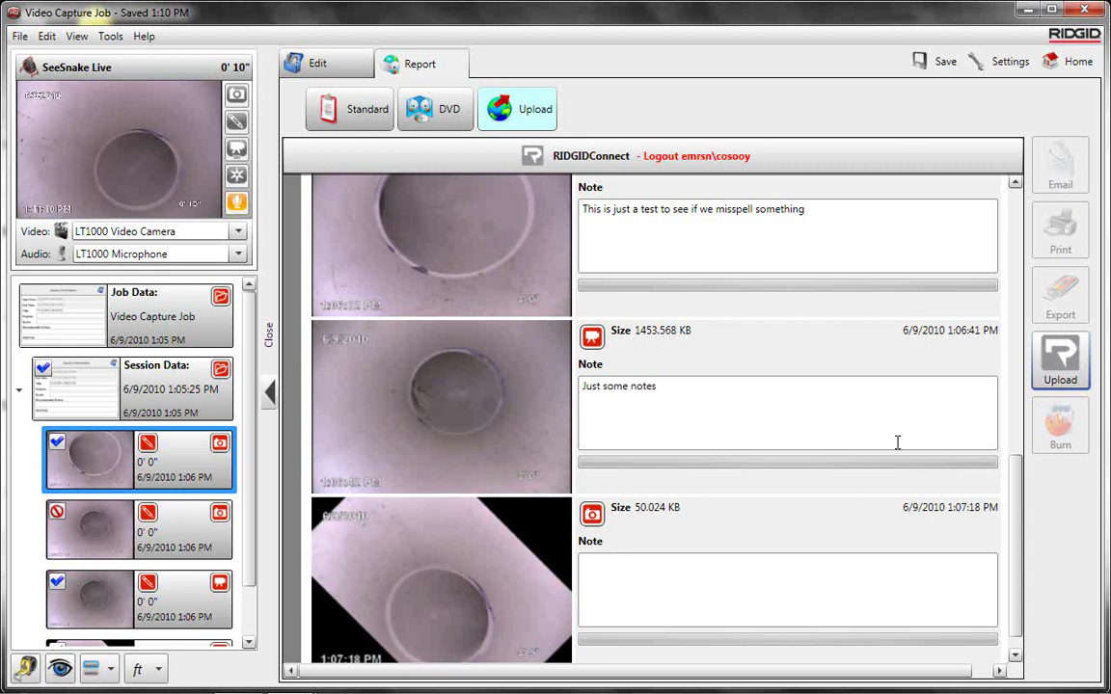
pyautogui.moveTo(1014, 463); pyautogui.dragTo(1028, 226)
pyautogui.scroll(-4, 963, 298)
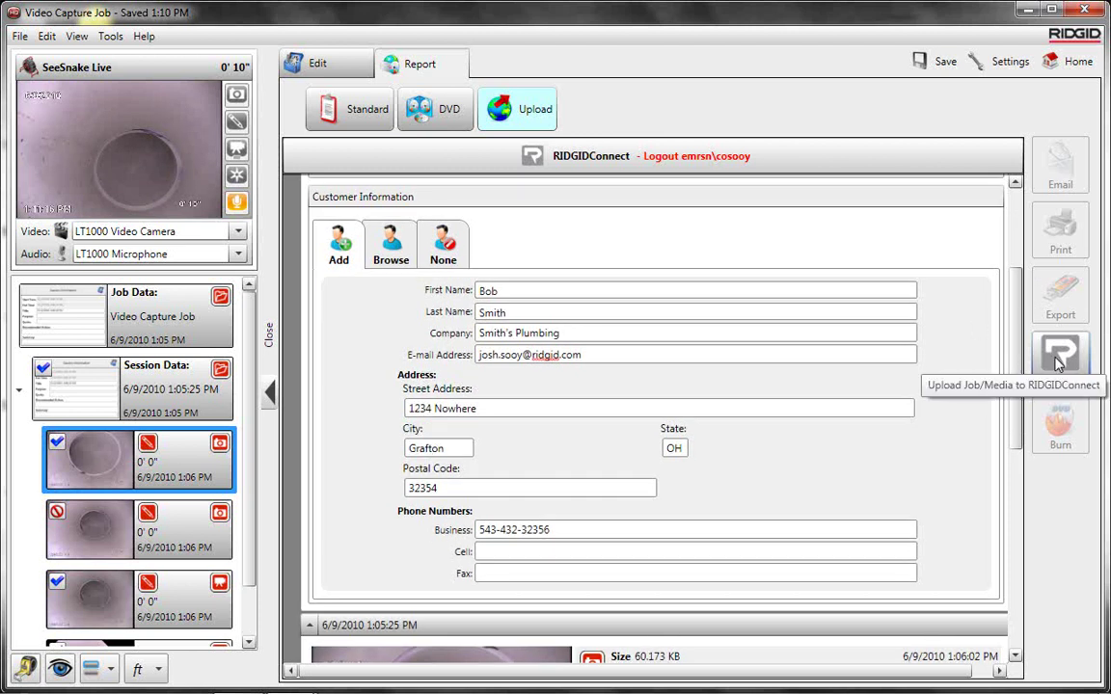
# Step: Start the upload of the job and its media to RIDGIDConnect from the right sidebar
pyautogui.click(1058, 361)
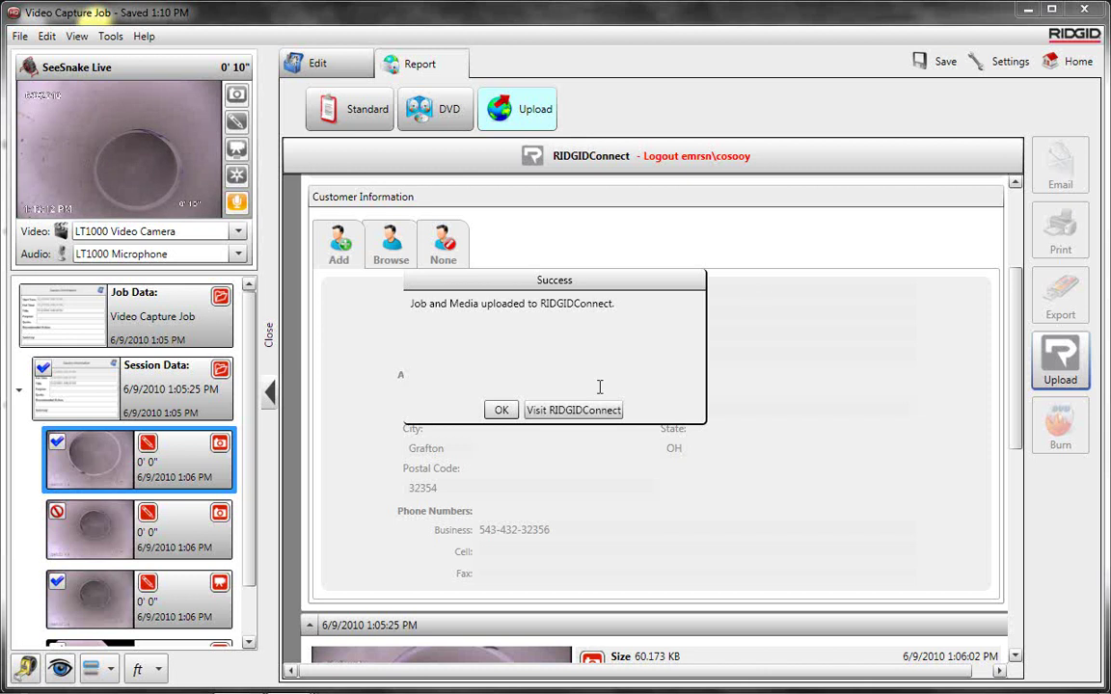
# Step: Dismiss the upload success message, return to the SeeSnake Live view, and open the DVD settings
pyautogui.click(501, 409)
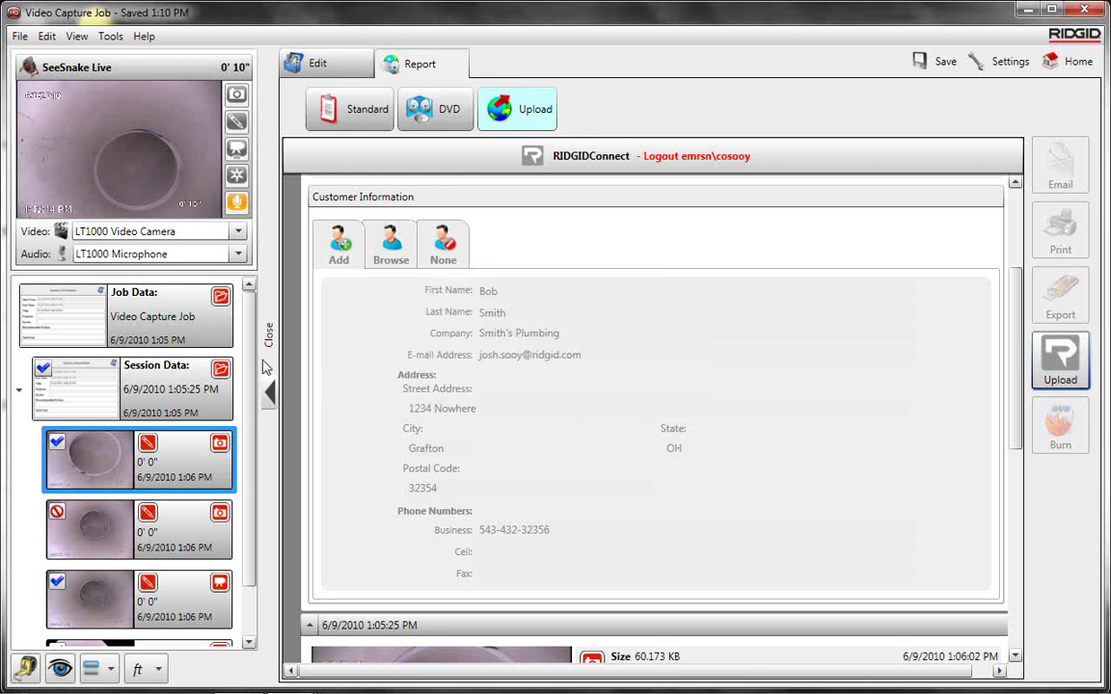
pyautogui.click(342, 65)
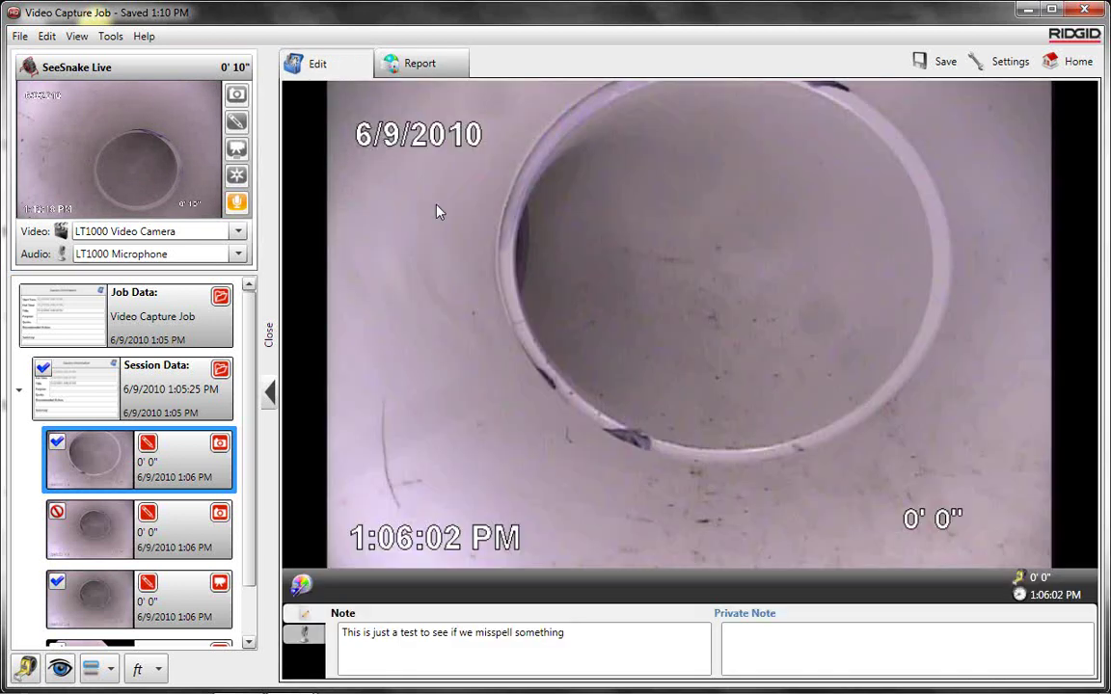
pyautogui.click(136, 115)
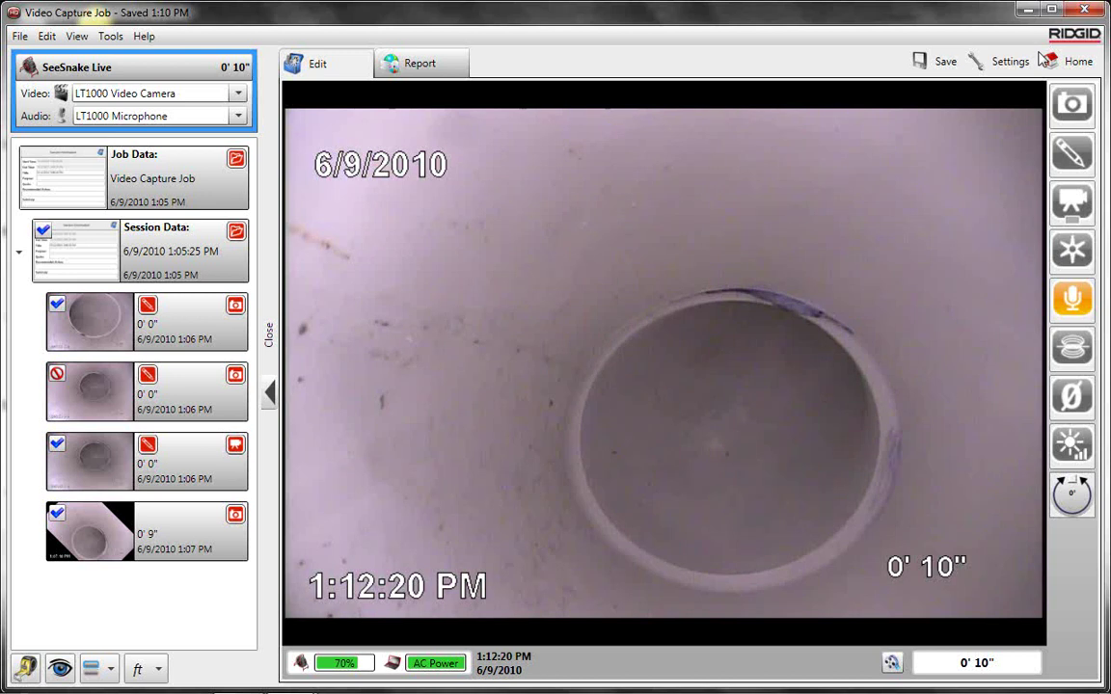
pyautogui.click(1028, 62)
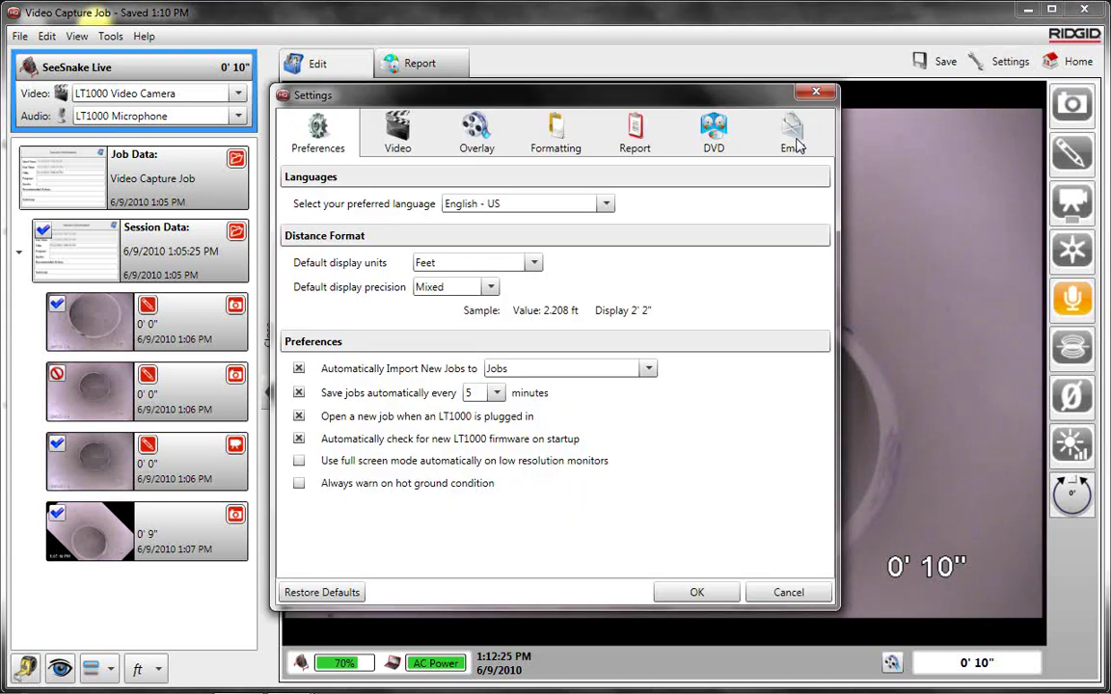
pyautogui.click(719, 135)
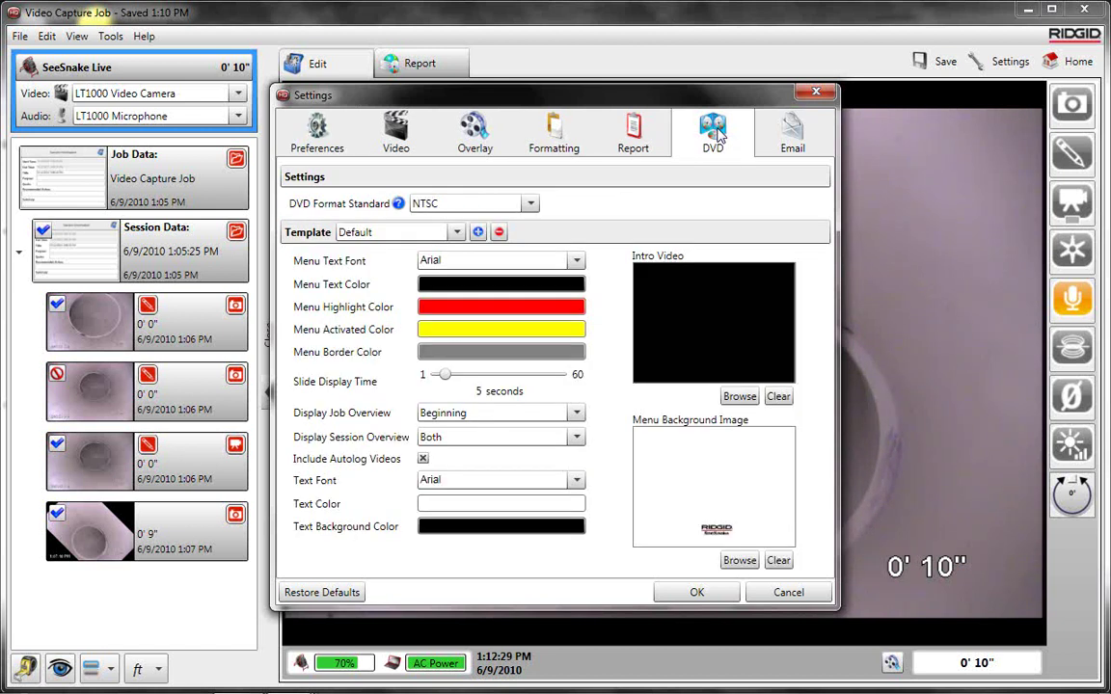
# Step: Drag the Date overlay to the top right of the video, then close Settings
pyautogui.click(646, 143)
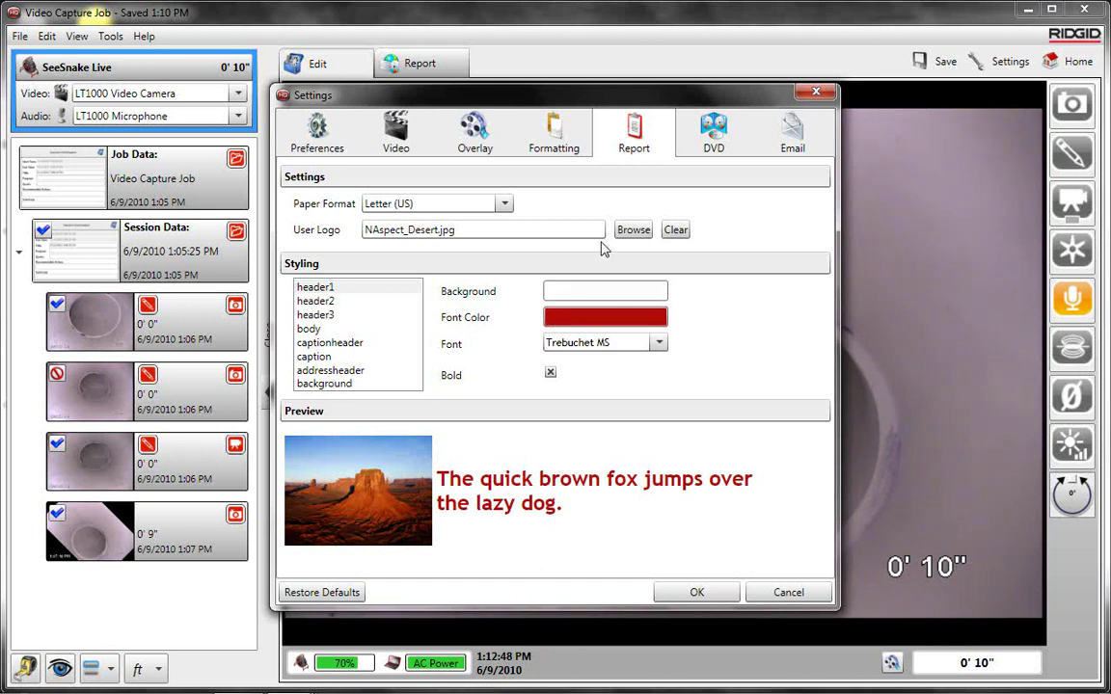
pyautogui.click(482, 130)
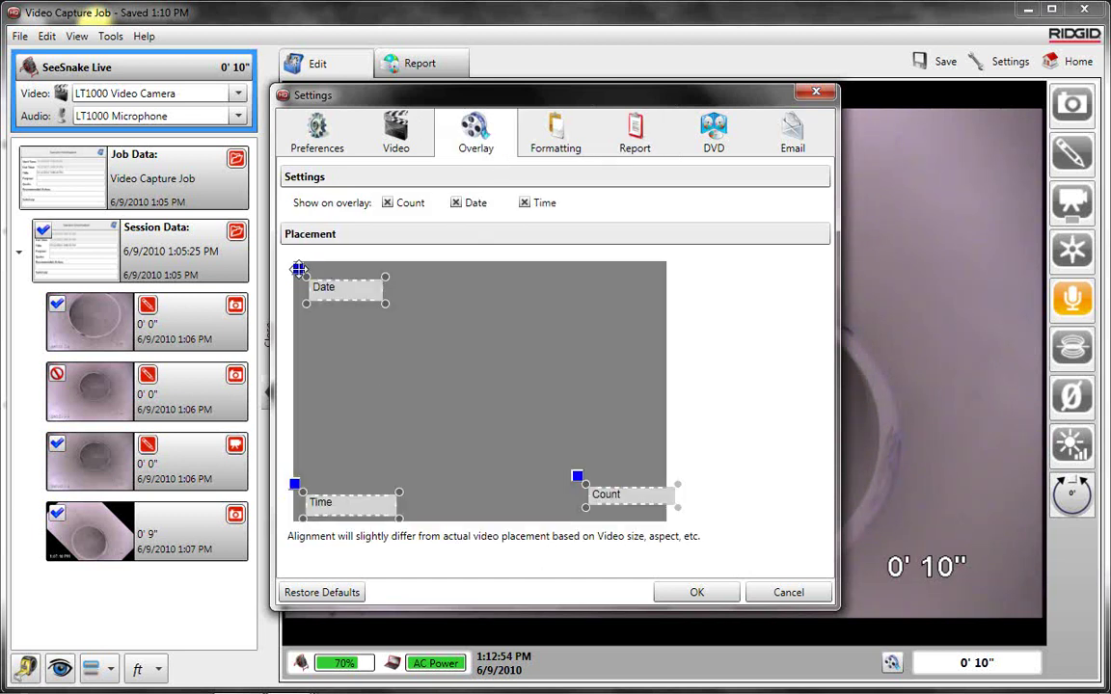
pyautogui.moveTo(301, 269); pyautogui.dragTo(577, 263)
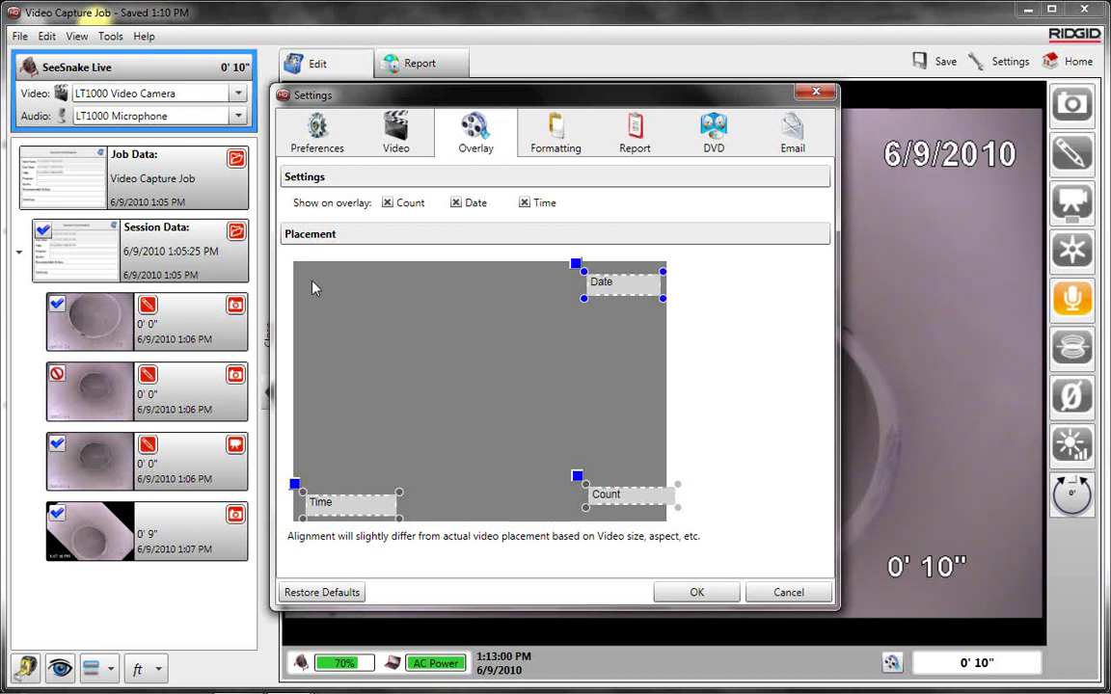
pyautogui.click(359, 132)
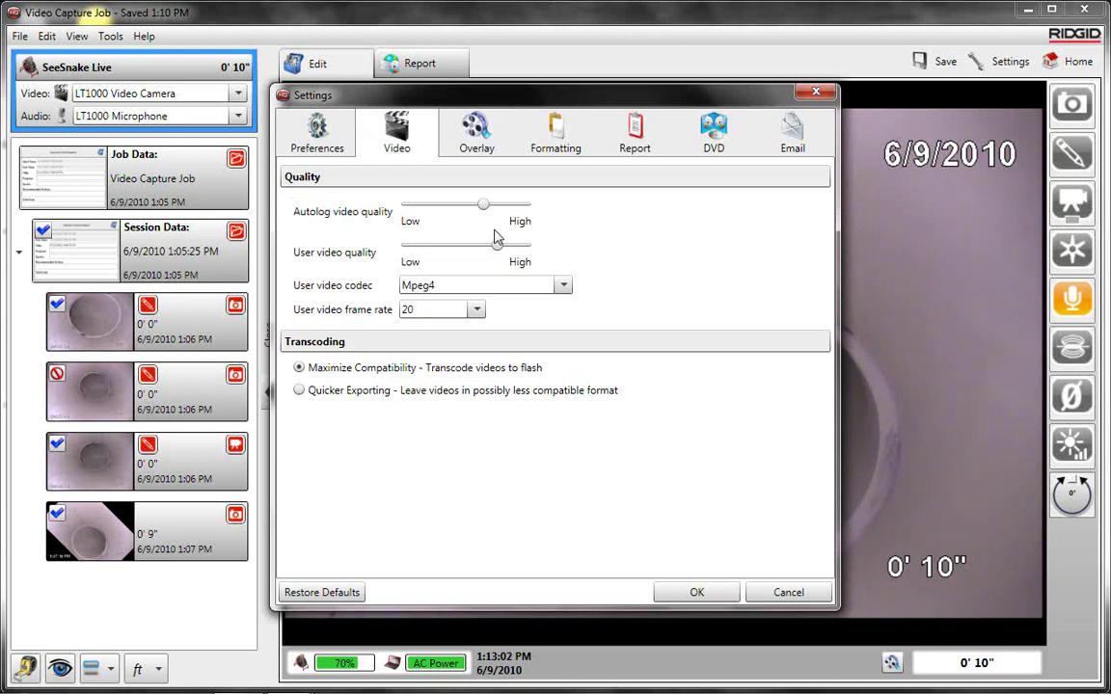
pyautogui.click(307, 127)
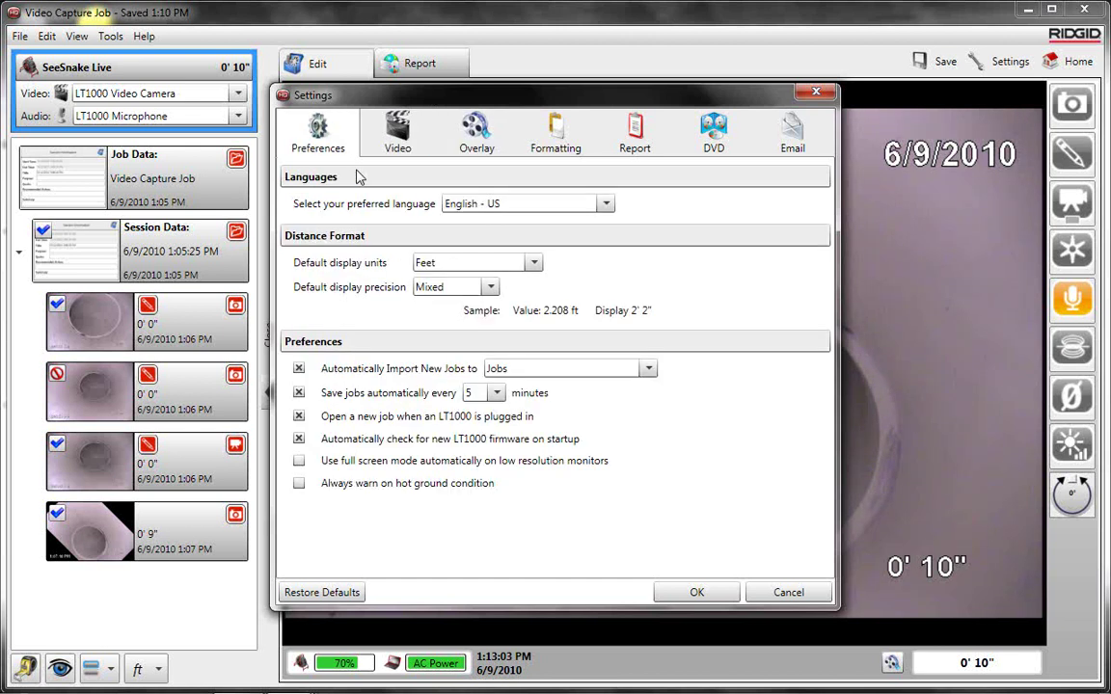
pyautogui.click(816, 96)
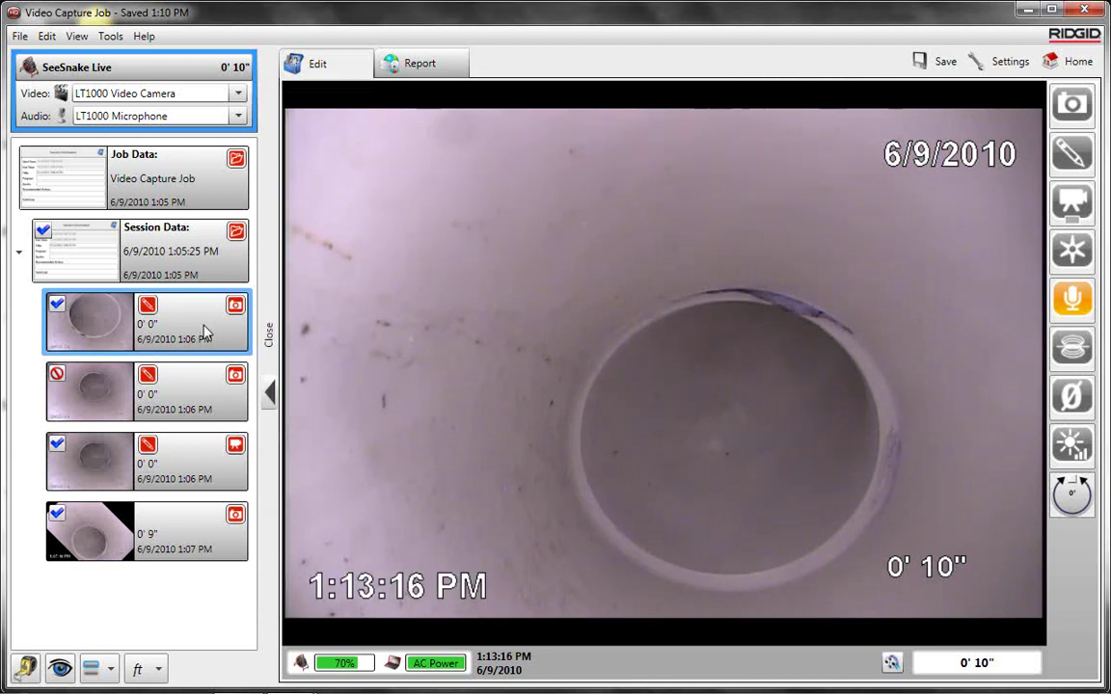
# Step: Open the first clip's snapshot in the image editor and choose the Sharpen filter
pyautogui.click(205, 333)
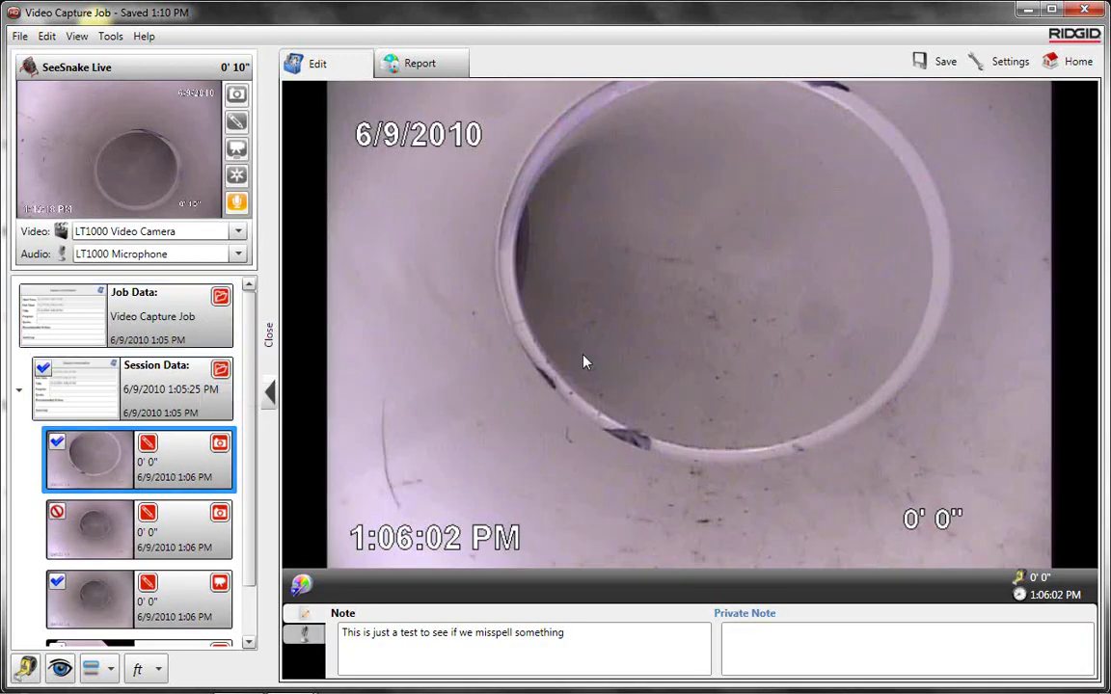
pyautogui.click(310, 586)
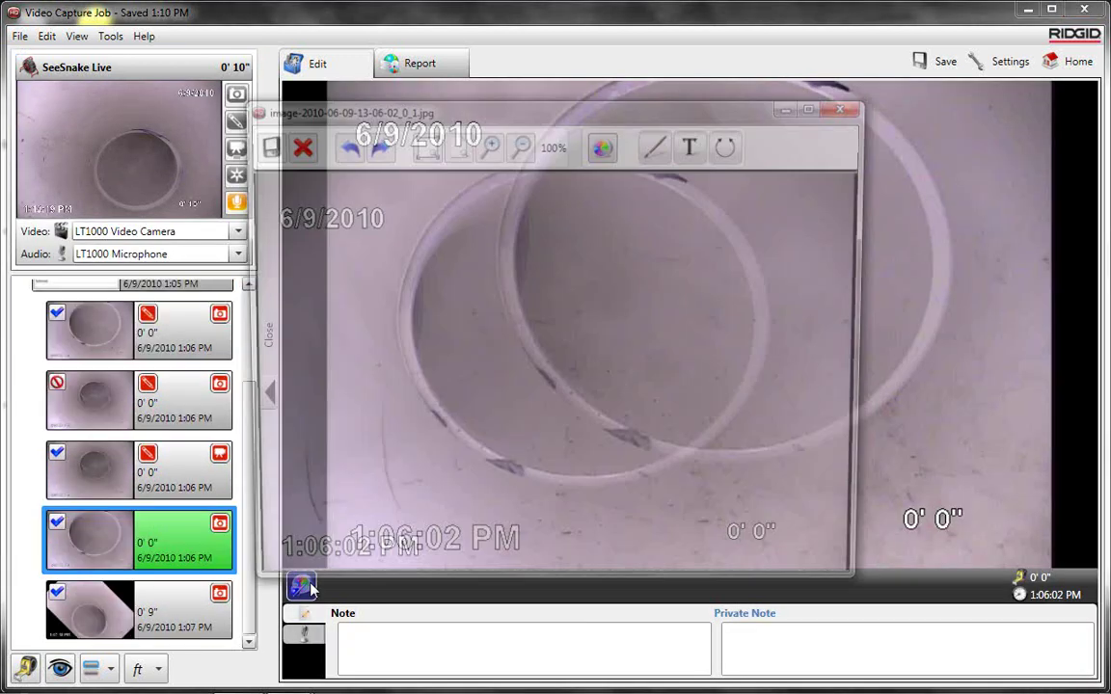
pyautogui.click(603, 145)
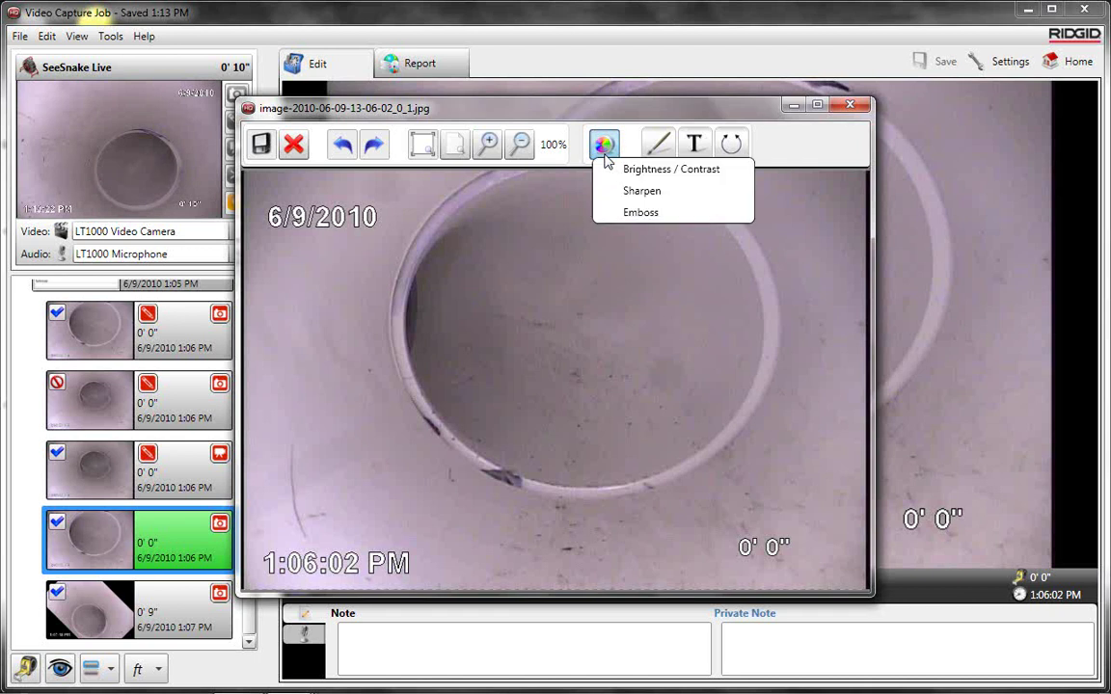
pyautogui.click(640, 191)
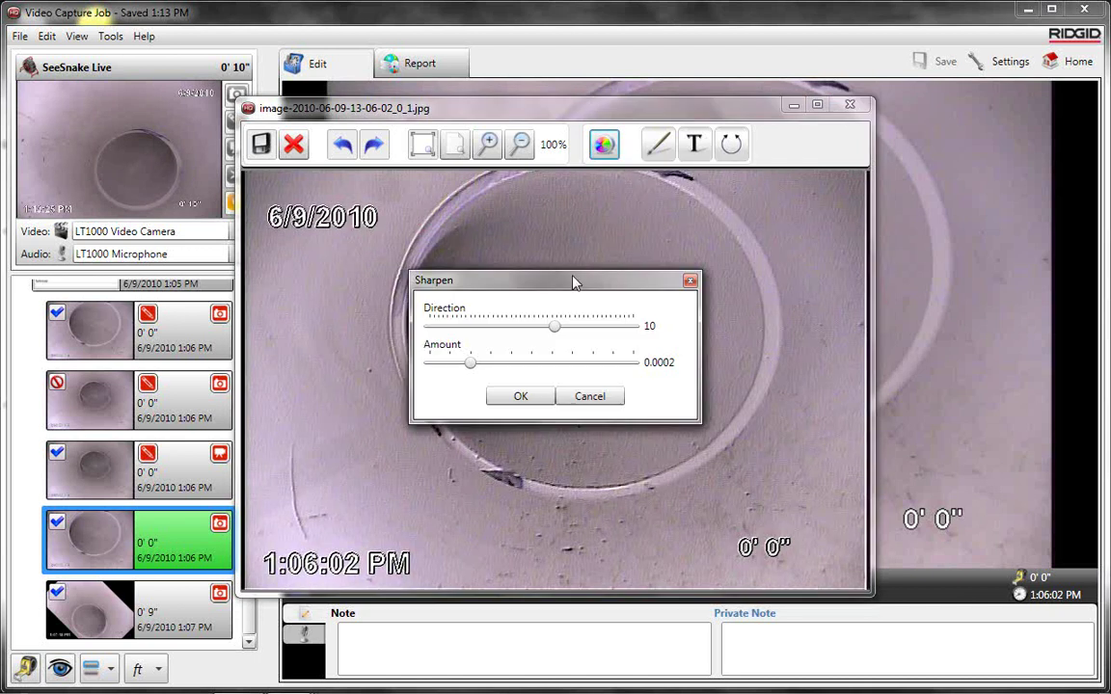
# Step: Set the Sharpen Amount to 0.0005, apply it, and save the snapshot when closing the editor
pyautogui.moveTo(574, 281); pyautogui.dragTo(717, 440)
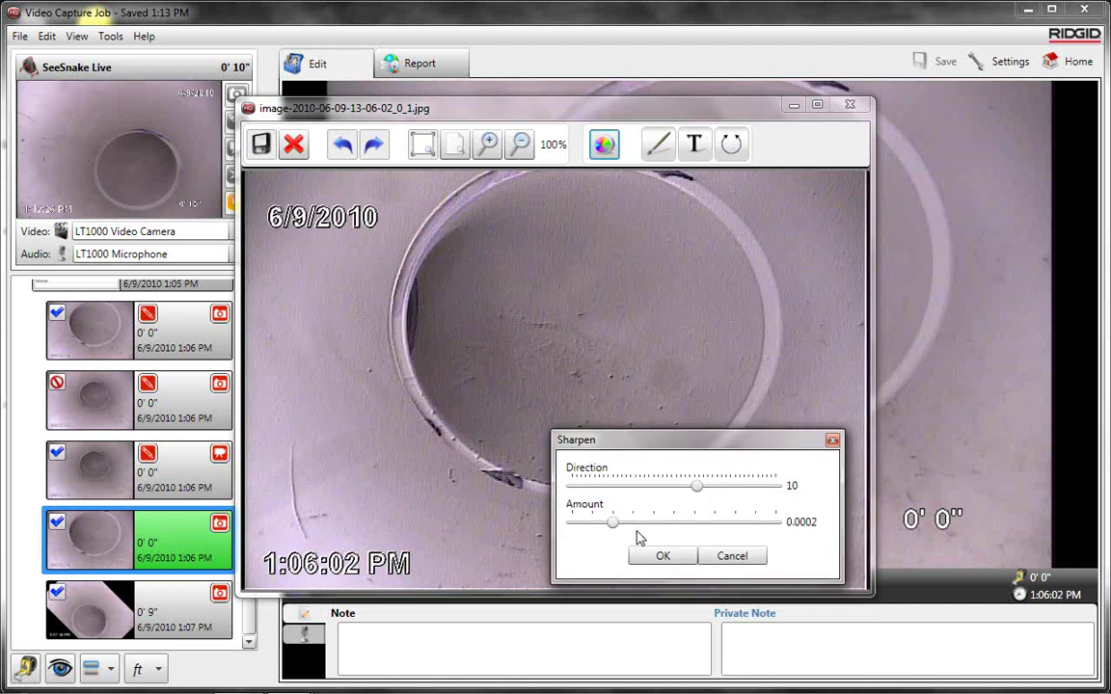
pyautogui.moveTo(614, 525); pyautogui.dragTo(664, 527)
pyautogui.moveTo(674, 445); pyautogui.dragTo(831, 429)
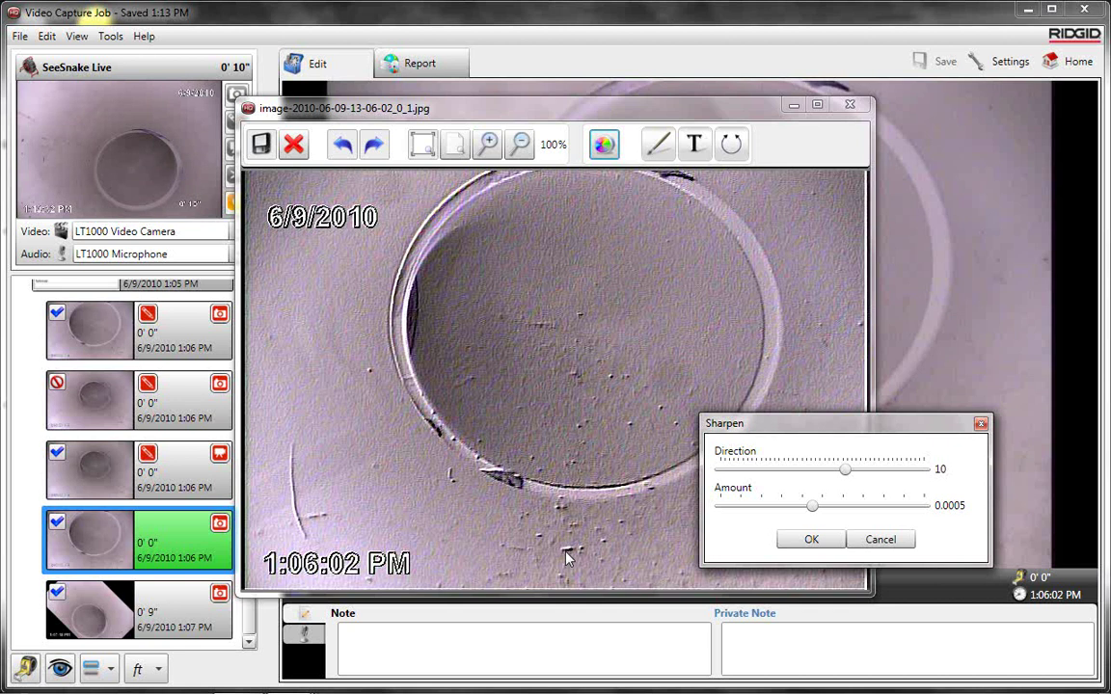
pyautogui.click(811, 539)
pyautogui.moveTo(756, 97)
pyautogui.mouseDown()
pyautogui.moveTo(571, 115)
pyautogui.moveTo(436, 73)
pyautogui.moveTo(540, 69)
pyautogui.moveTo(603, 94)
pyautogui.mouseUp()
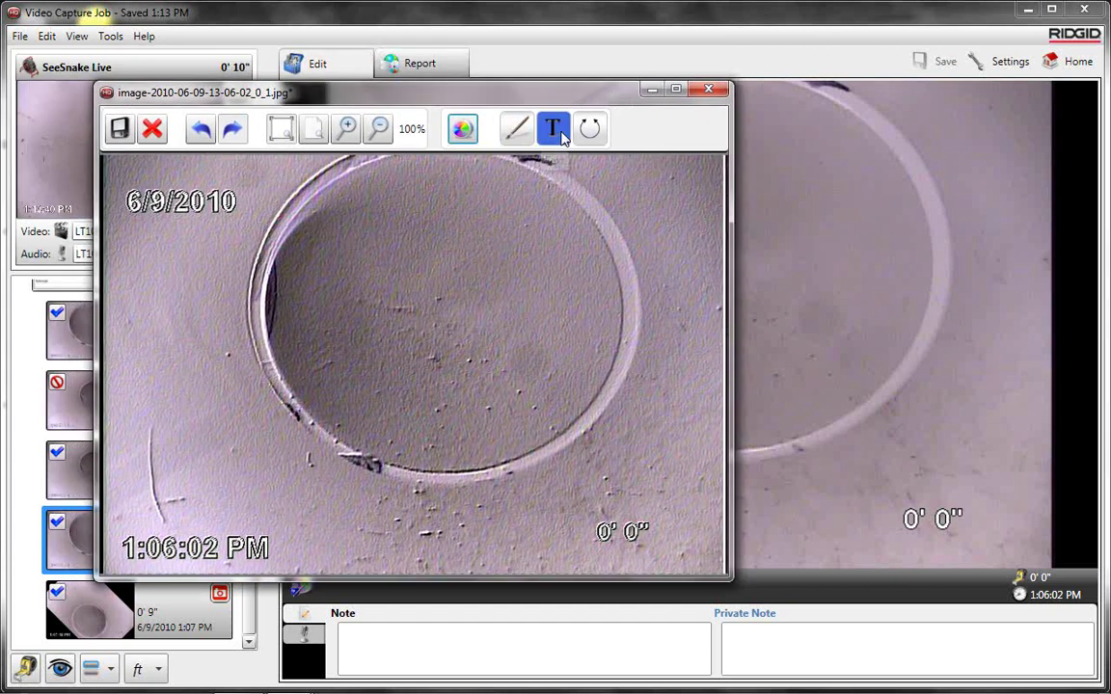
pyautogui.click(708, 89)
pyautogui.click(369, 393)
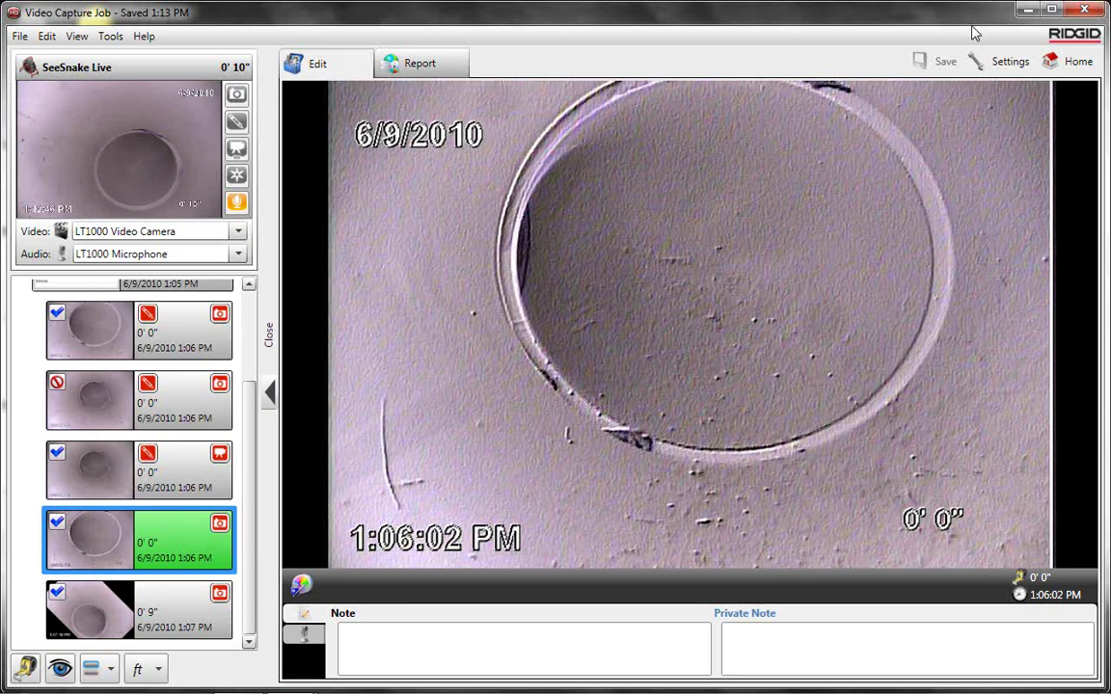
# Step: Close SeeSnake HQ, restore it from the taskbar, and close it again
pyautogui.click(1079, 14)
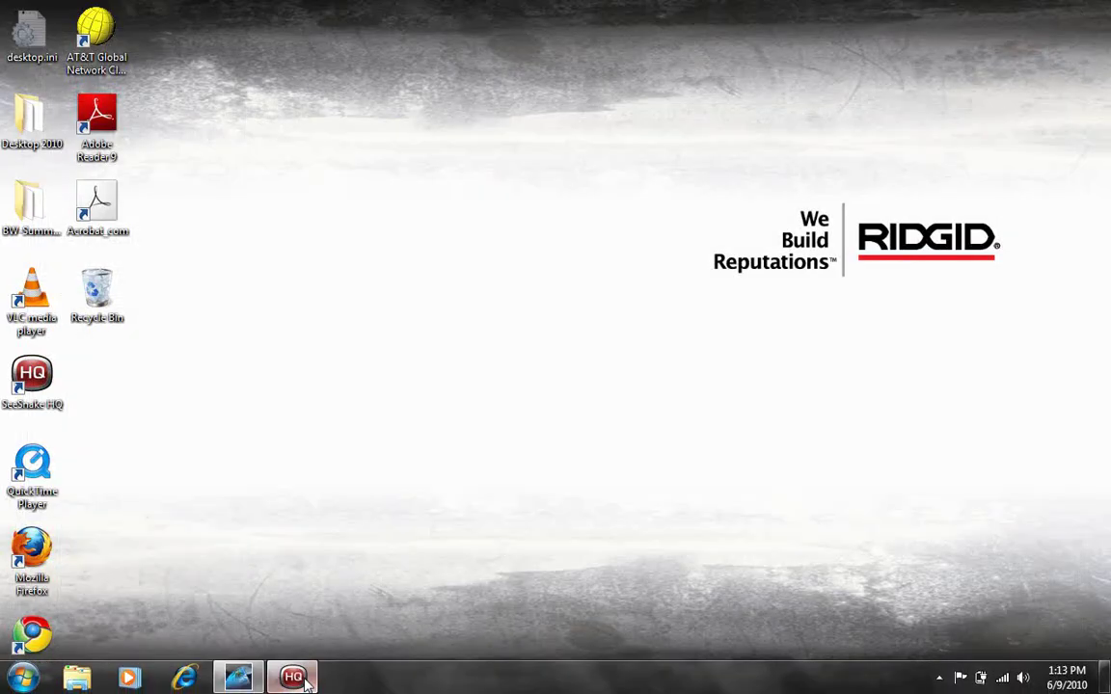
pyautogui.click(292, 687)
pyautogui.click(1084, 11)
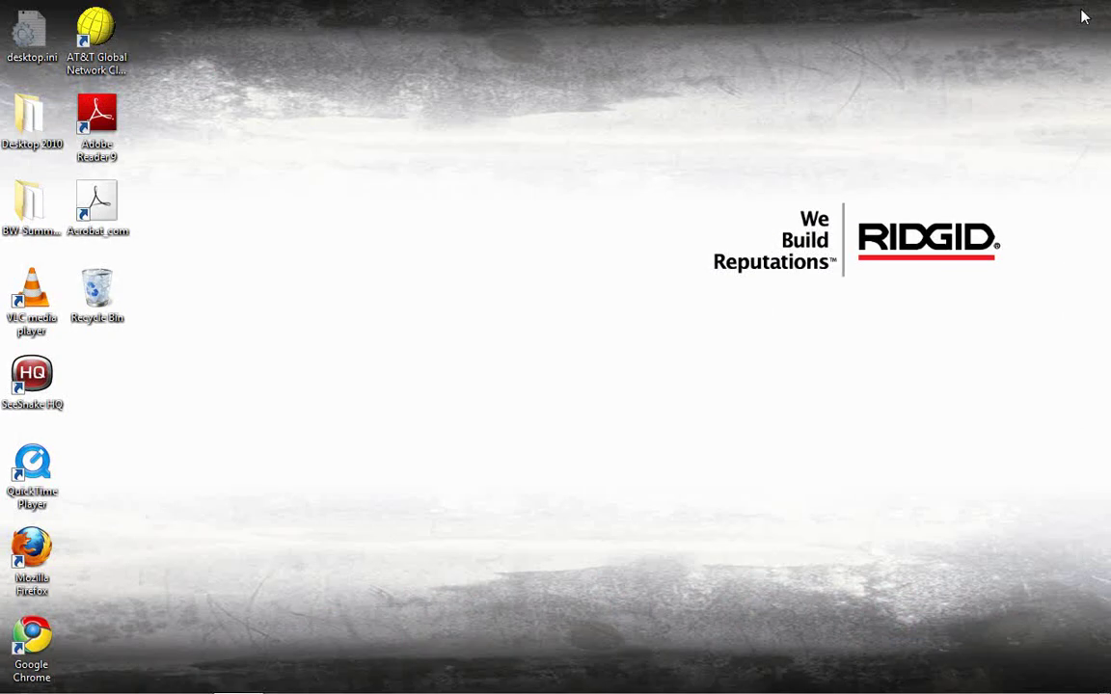